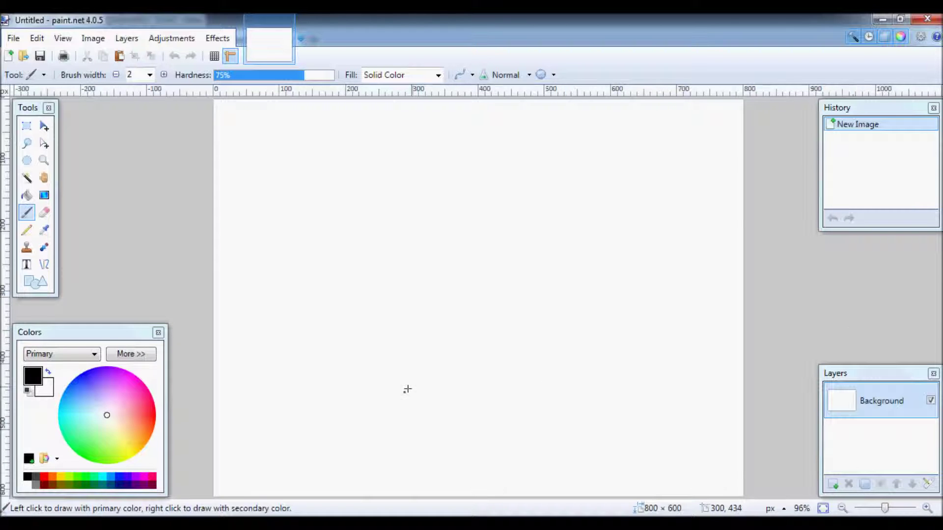
# - Check the recommended YouTube thumbnail size in the browser, then return to paint.net
pyautogui.moveTo(232, 523)
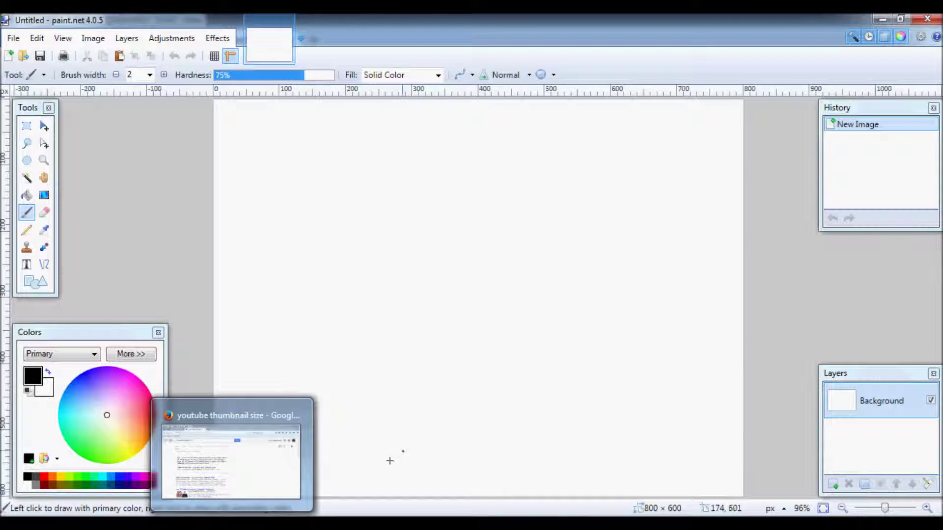
pyautogui.click(232, 523)
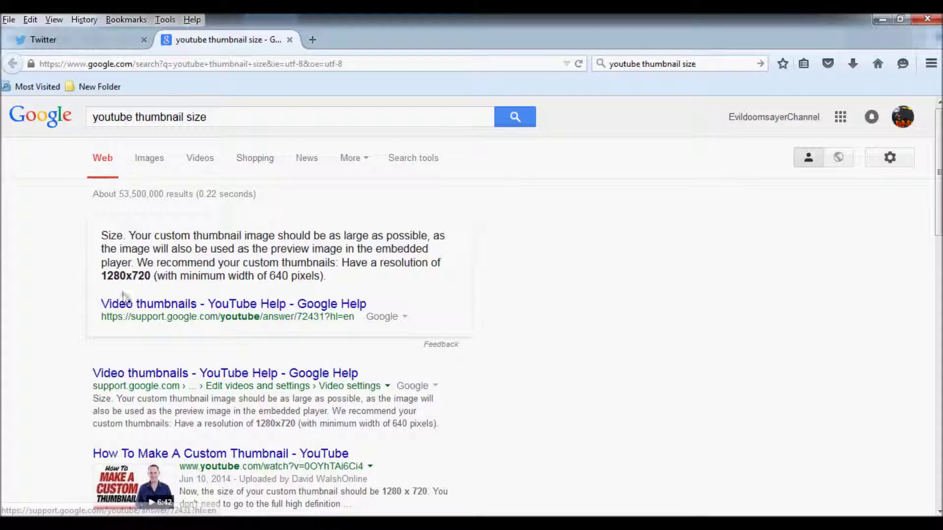
pyautogui.click(380, 523)
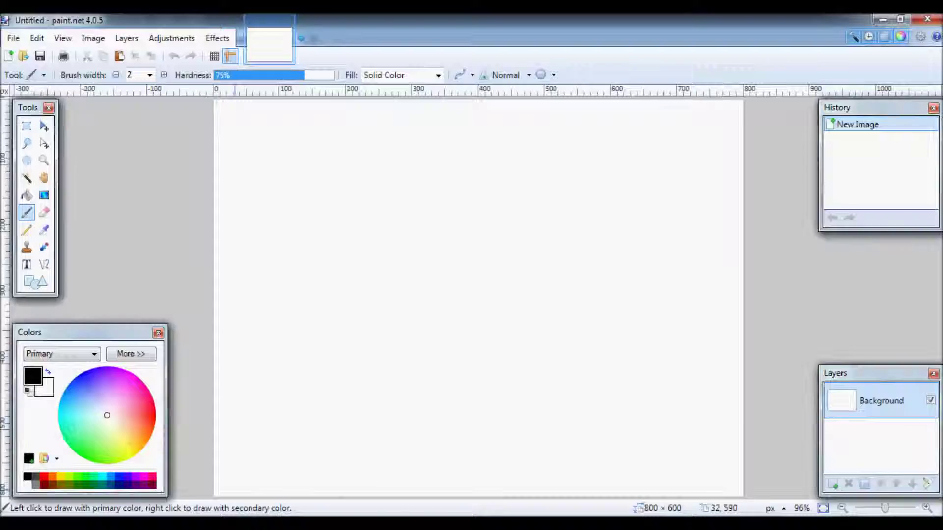
# - Create a new 1280 × 720 image and zoom out to 50% to see it whole
pyautogui.click(13, 38)
pyautogui.click(25, 54)
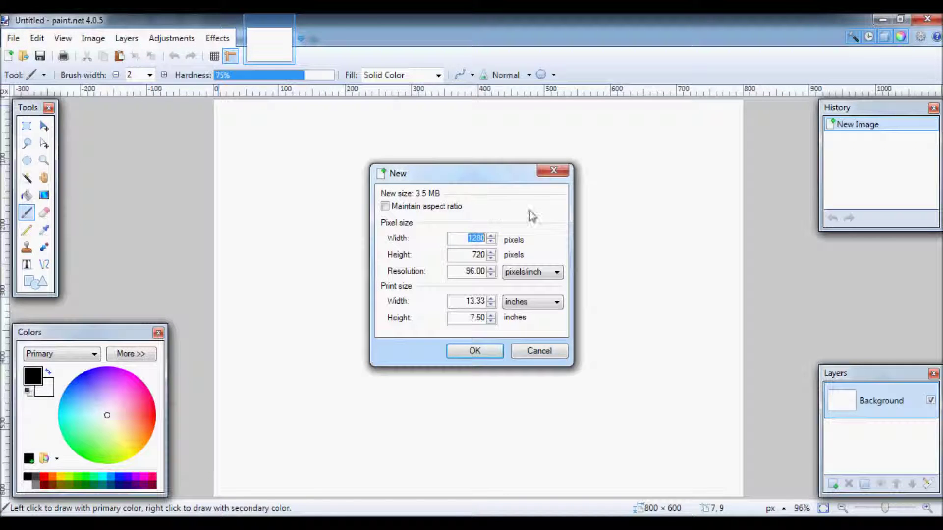
pyautogui.click(474, 351)
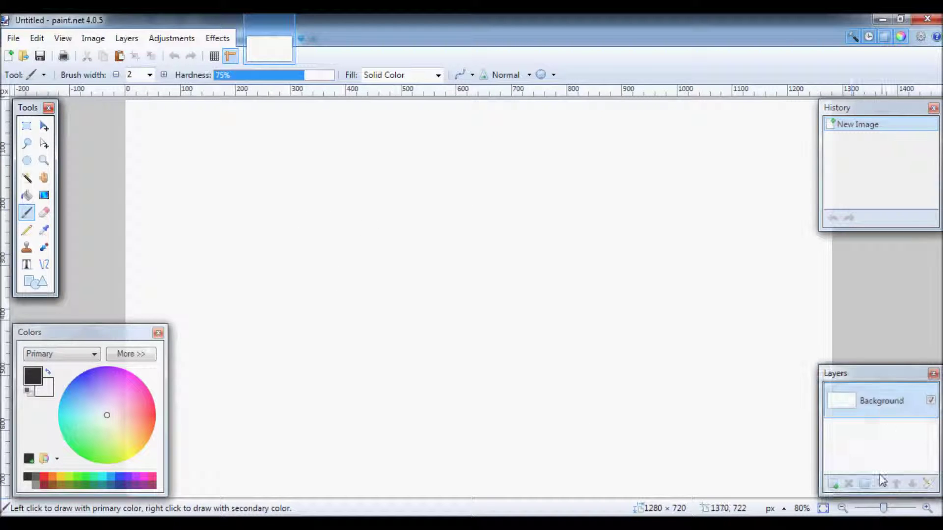
pyautogui.moveTo(883, 509); pyautogui.dragTo(881, 509)
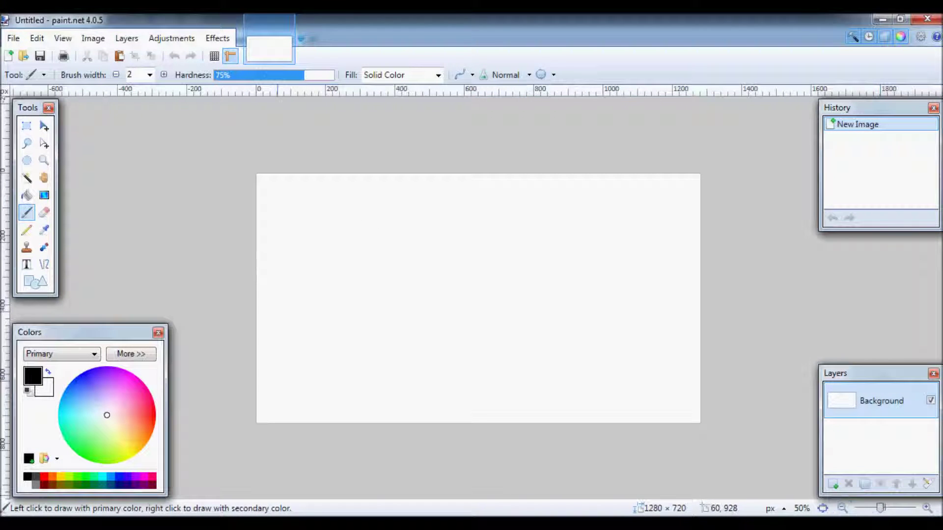
pyautogui.click(241, 461)
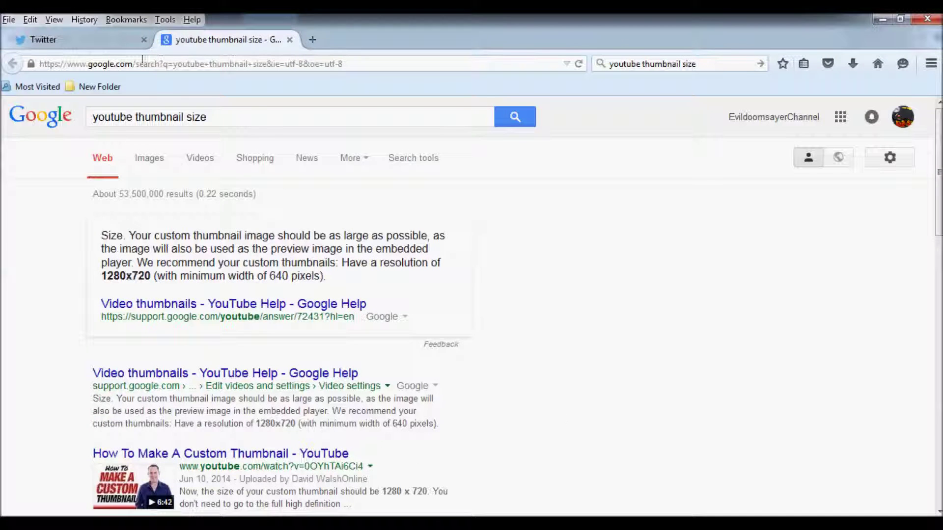
# - Search Google Images for 'zed render' and open a larger preview of a result
pyautogui.click(240, 116)
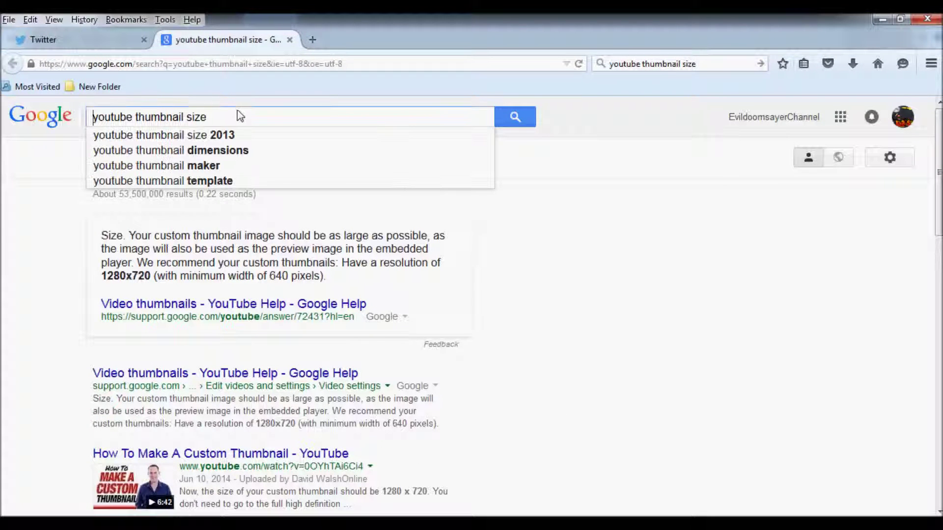
pyautogui.hotkey('ctrl', 'a')
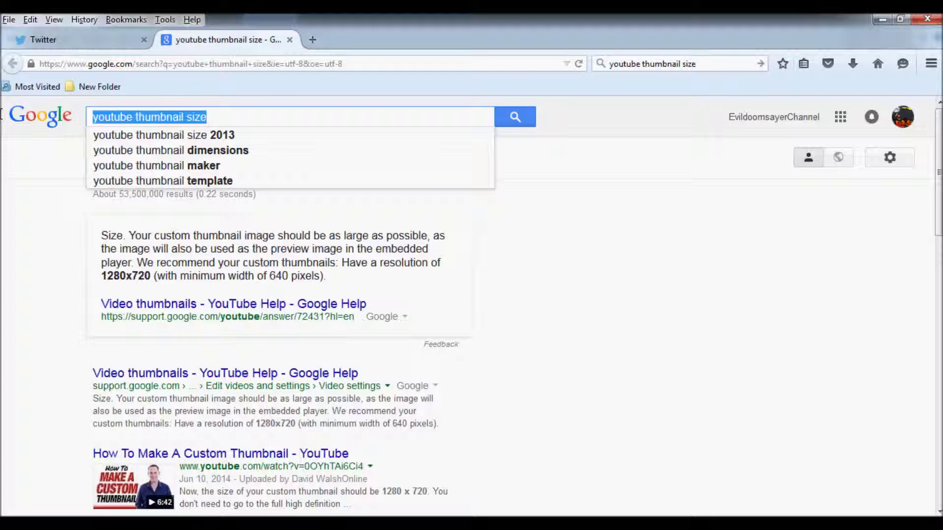
pyautogui.press('BackSpace')
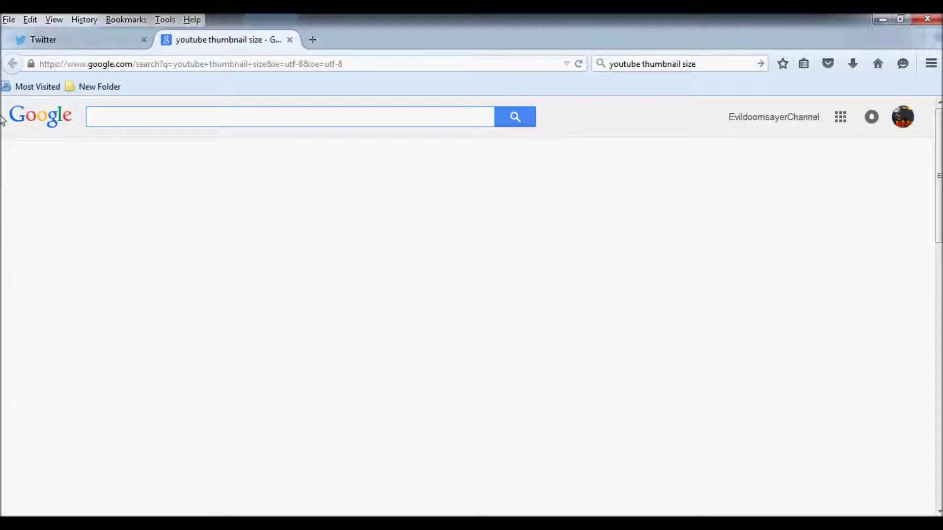
pyautogui.write('zed')
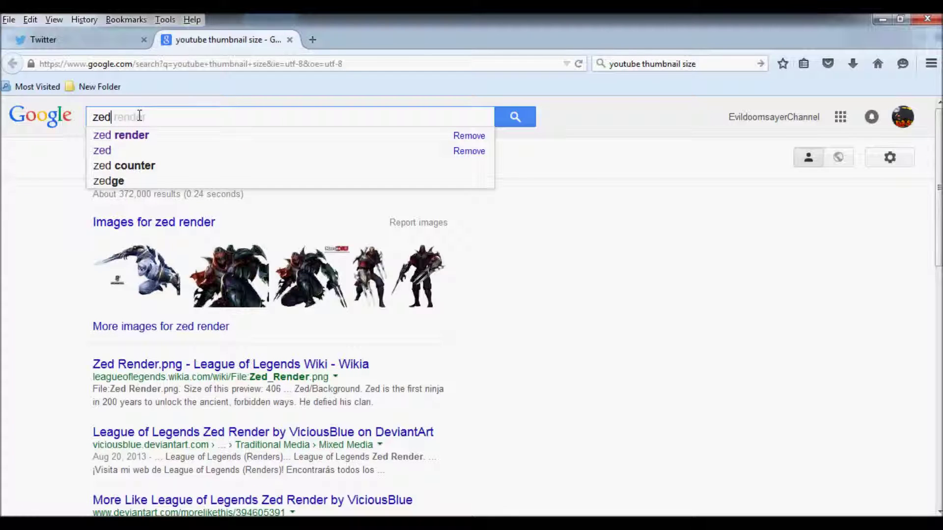
pyautogui.click(149, 134)
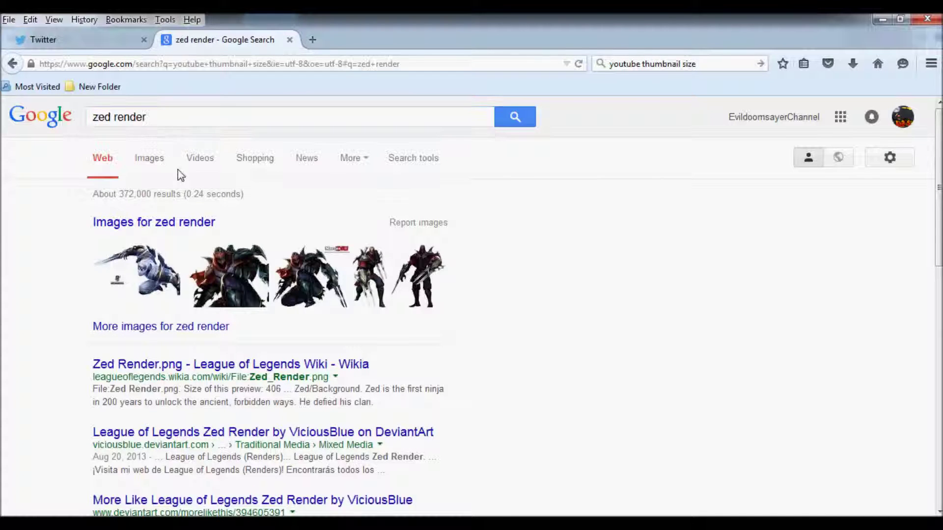
pyautogui.click(149, 158)
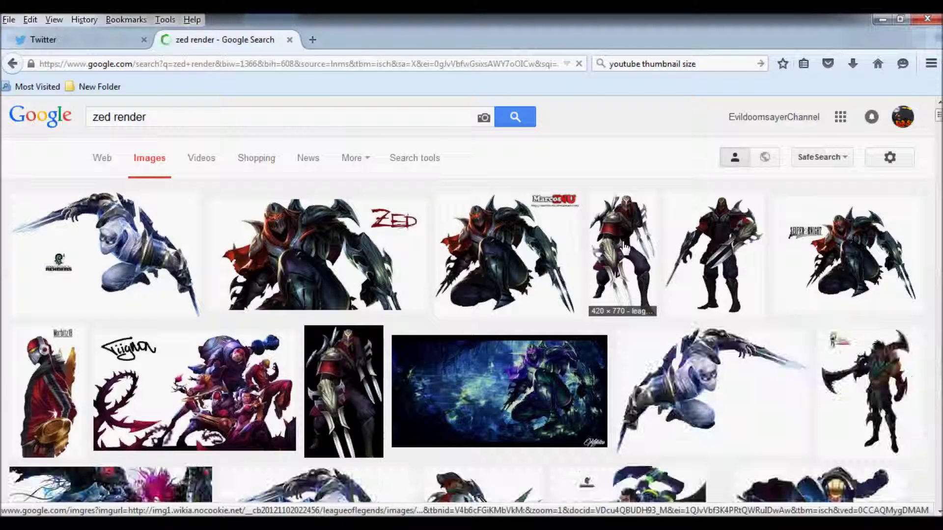
pyautogui.click(624, 248)
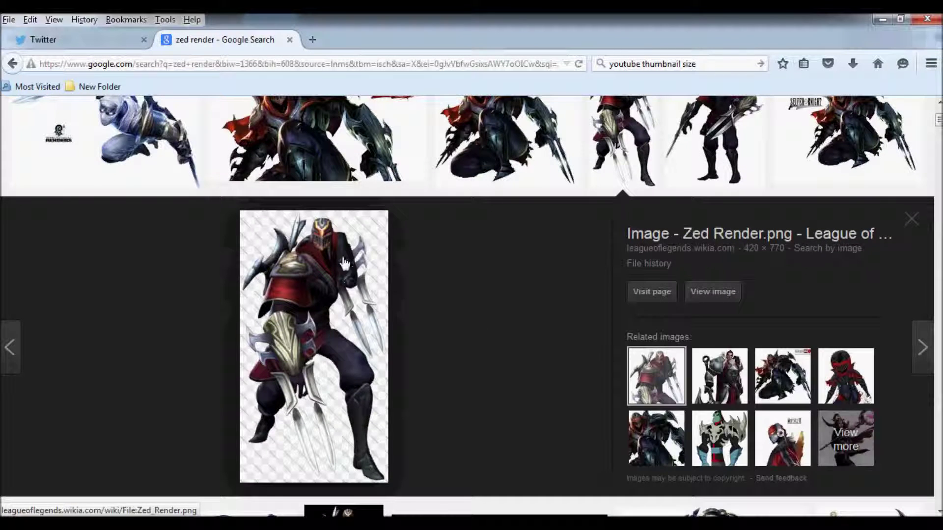
# - Narrow the search to 'zed', copy the first Zed artwork, and return to paint.net
pyautogui.scroll(5, 475, 262)
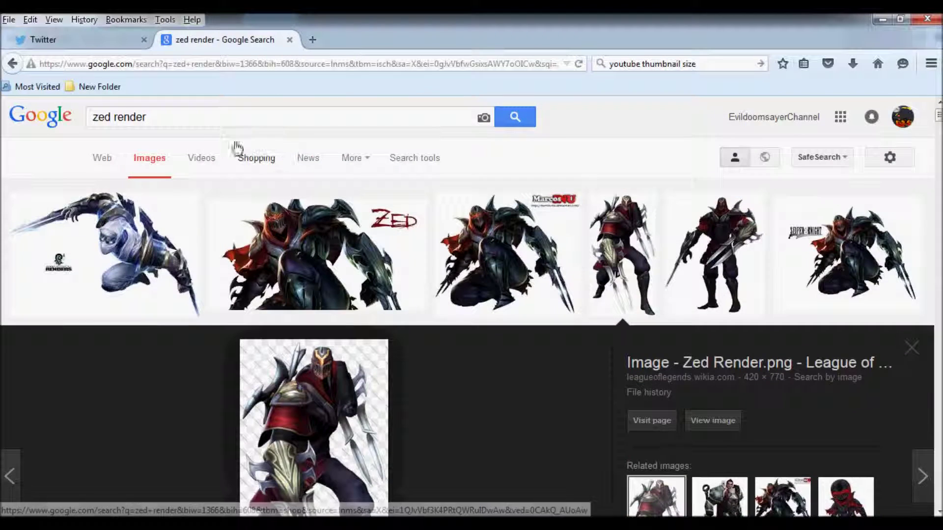
pyautogui.moveTo(194, 121); pyautogui.dragTo(107, 118)
pyautogui.press('BackSpace')
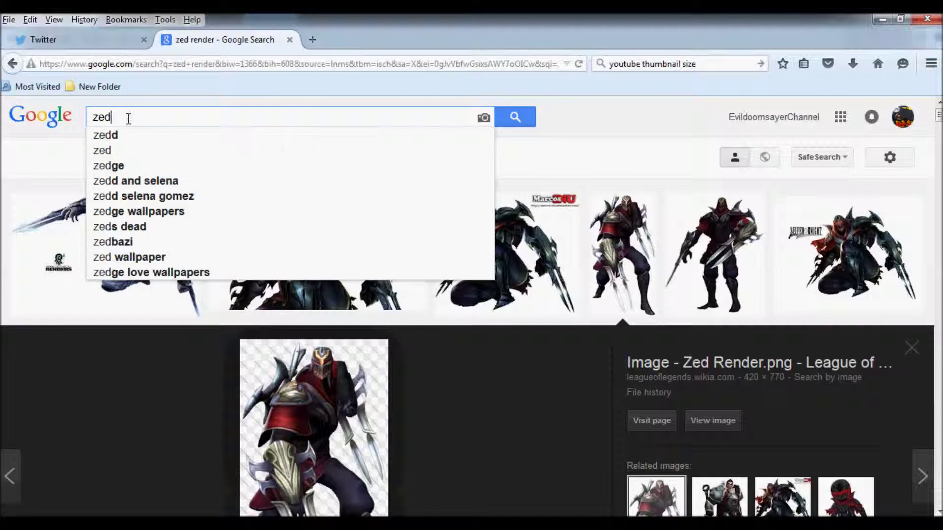
pyautogui.press('Return')
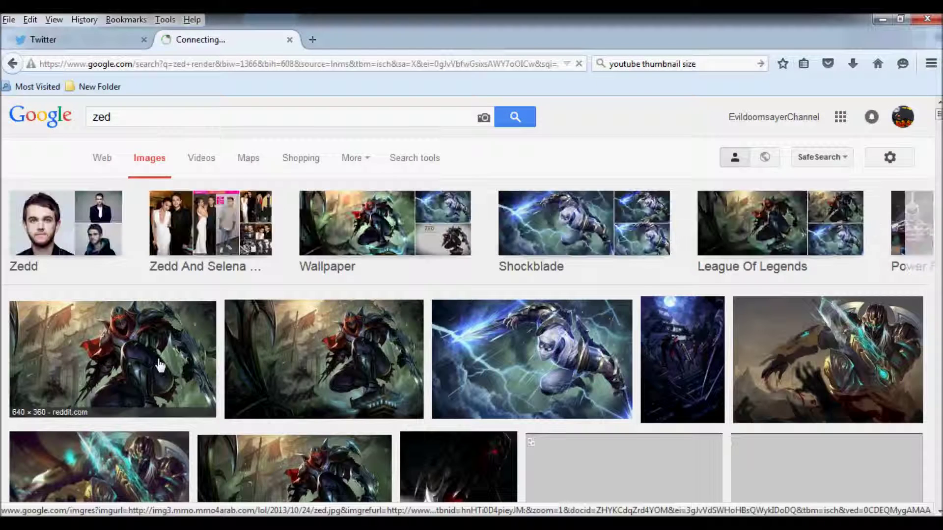
pyautogui.click(162, 363)
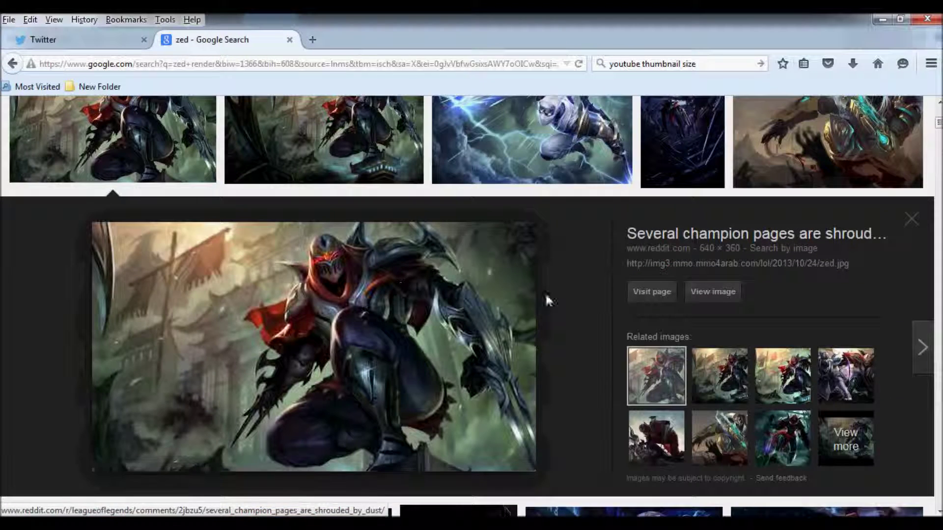
pyautogui.rightClick(401, 253)
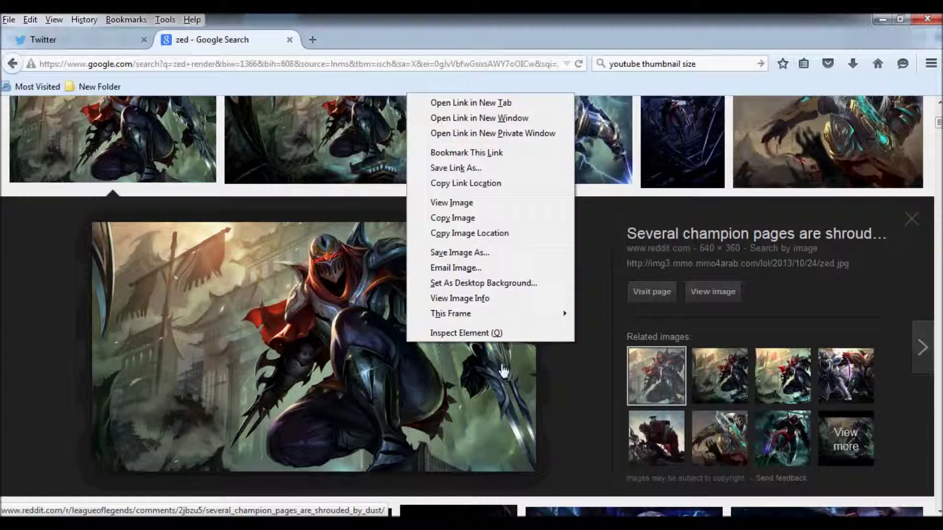
pyautogui.click(454, 216)
pyautogui.hotkey('alt', 'Tab')
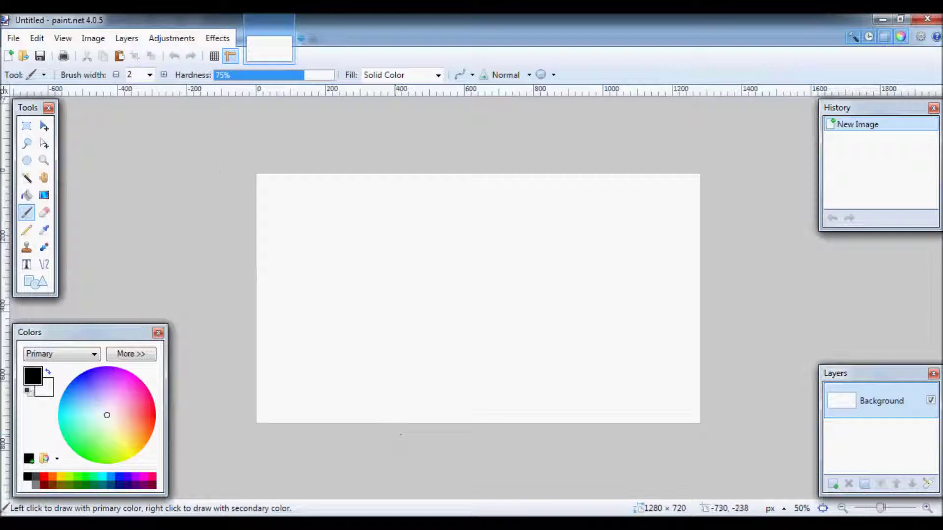
# - Paste the Zed artwork, resize it to exactly 1280 × 720, and copy it again
pyautogui.click(119, 58)
pyautogui.moveTo(479, 297); pyautogui.dragTo(701, 424)
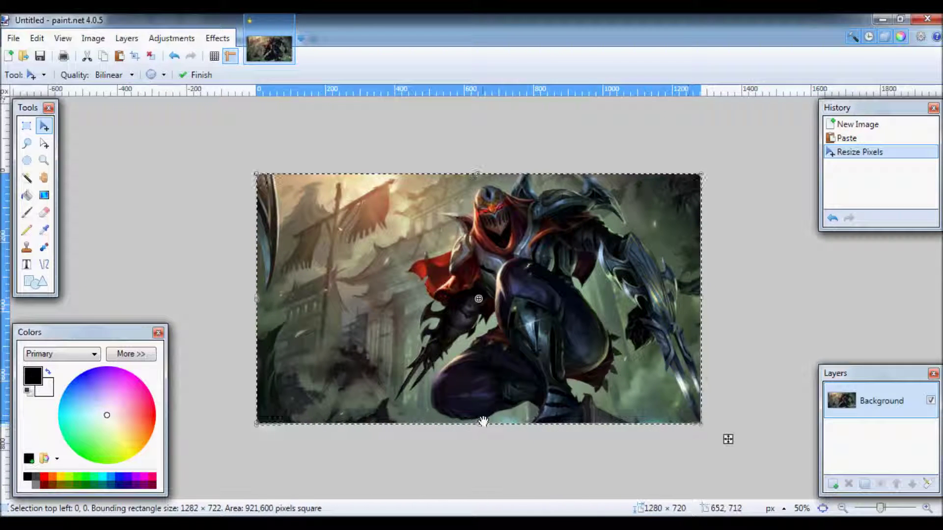
pyautogui.moveTo(483, 421); pyautogui.dragTo(484, 421)
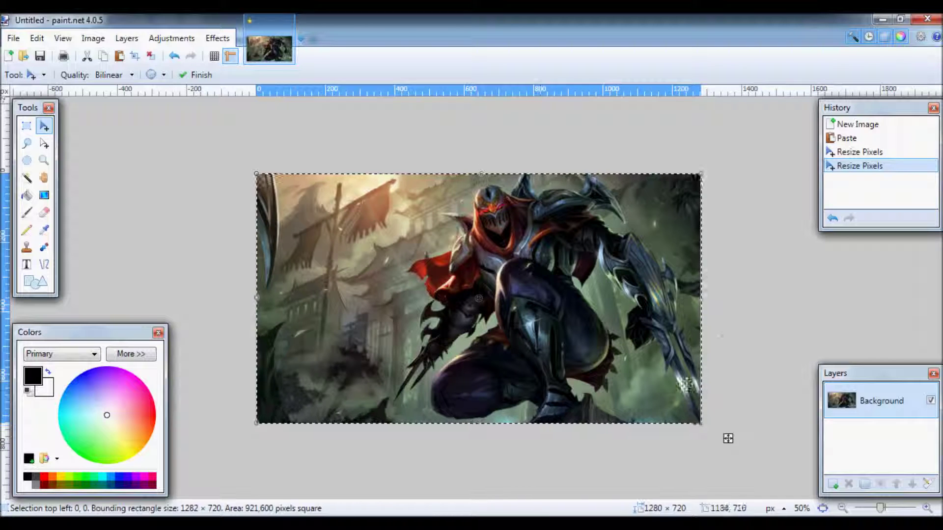
pyautogui.moveTo(701, 297); pyautogui.dragTo(701, 298)
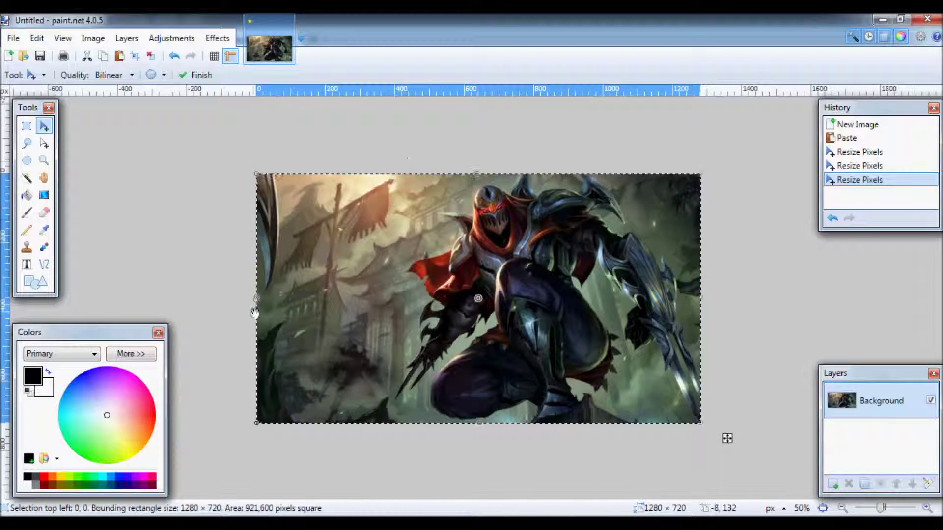
pyautogui.click(104, 55)
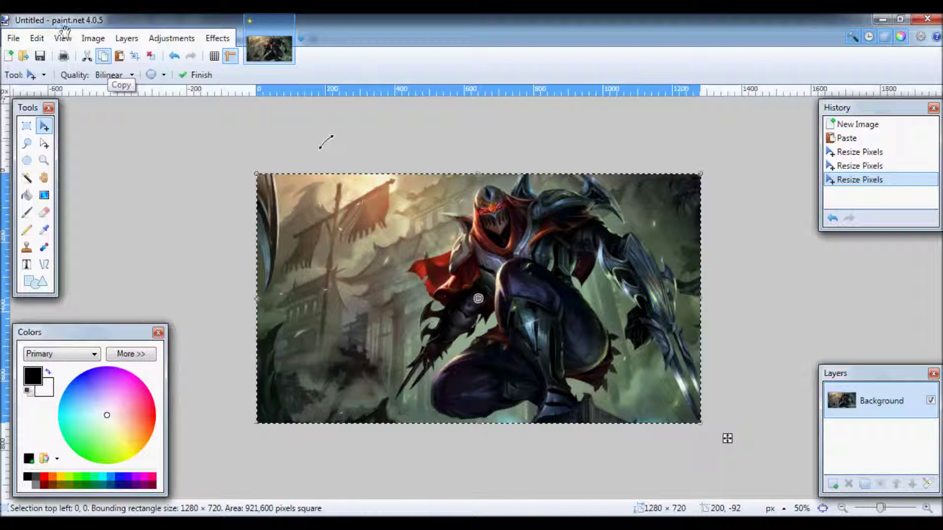
# - Paste the artwork into a new image, then into a new 1500×720 image, stretched to its edge
pyautogui.click(37, 38)
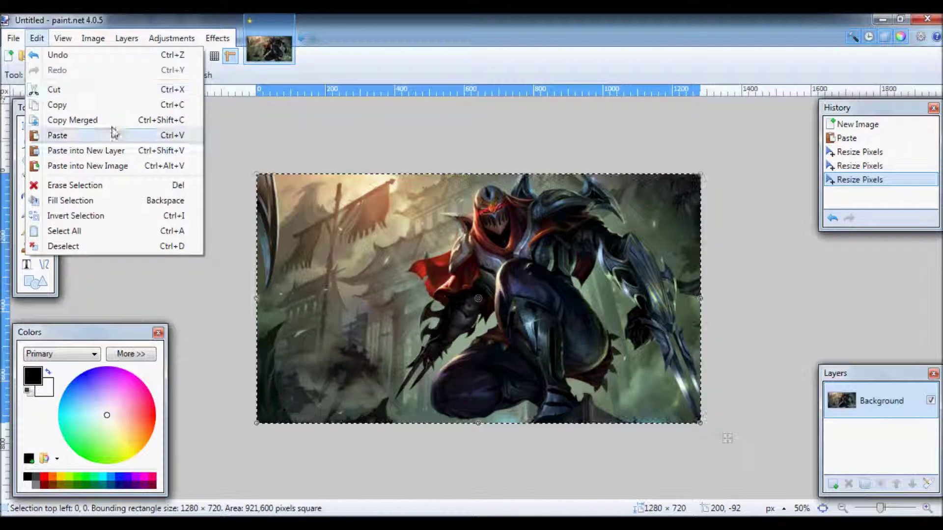
pyautogui.click(104, 168)
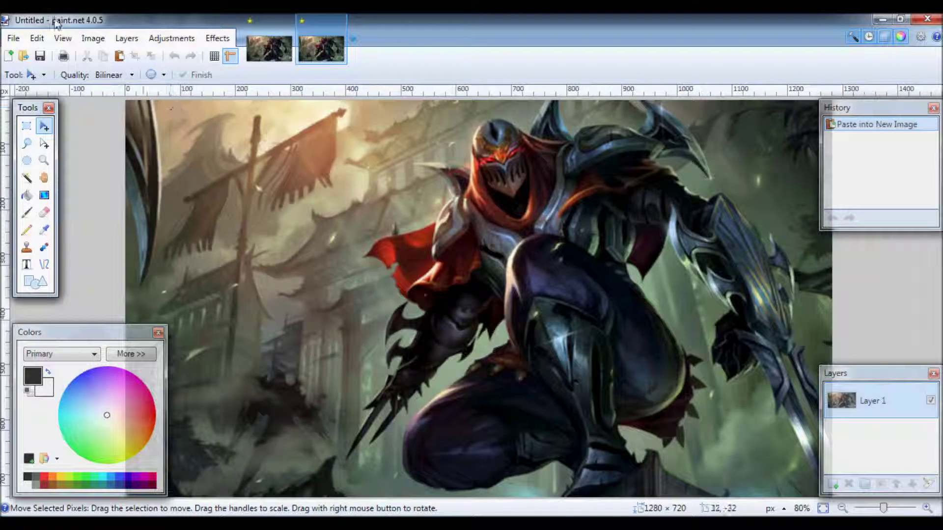
pyautogui.click(14, 39)
pyautogui.click(29, 55)
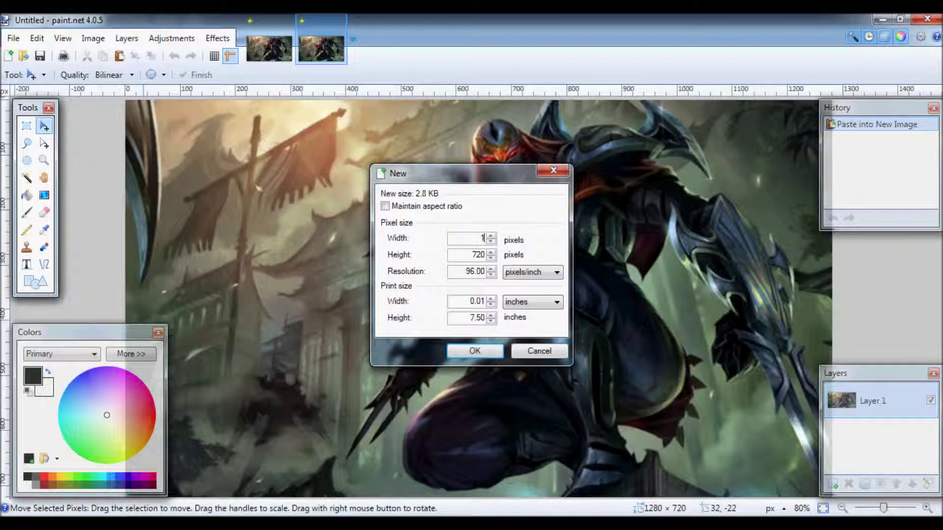
pyautogui.press('Return')
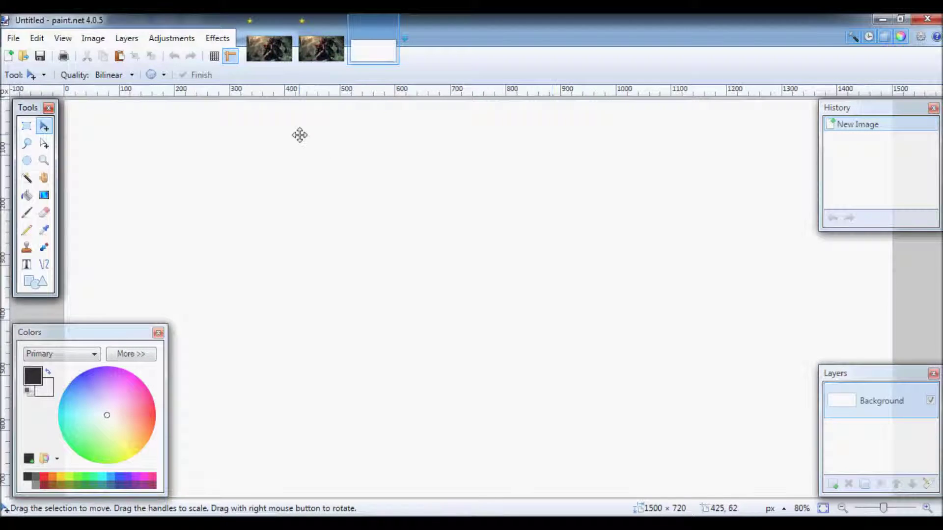
pyautogui.moveTo(882, 509); pyautogui.dragTo(877, 509)
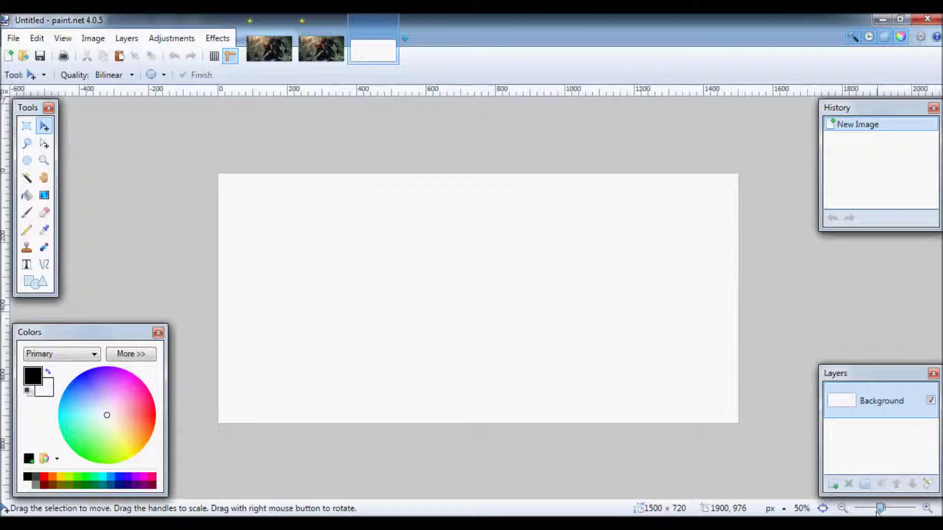
pyautogui.click(119, 58)
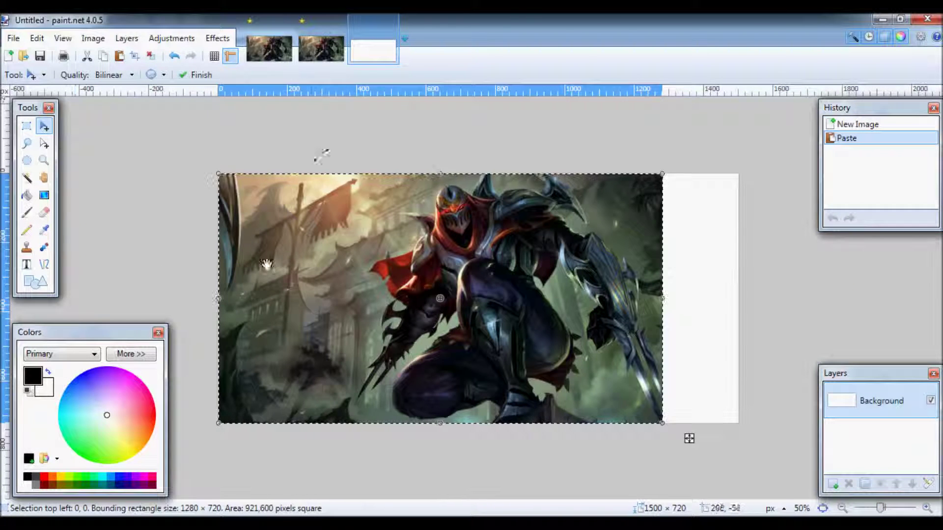
pyautogui.moveTo(705, 298); pyautogui.dragTo(741, 298)
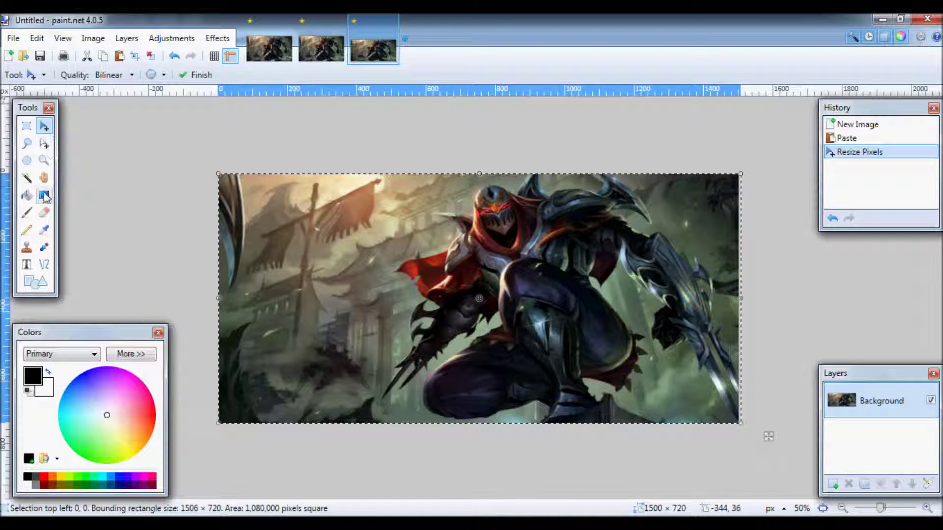
# - Close the extra pasted document without saving, then crop the 1280×720 image and undo it
pyautogui.click(273, 48)
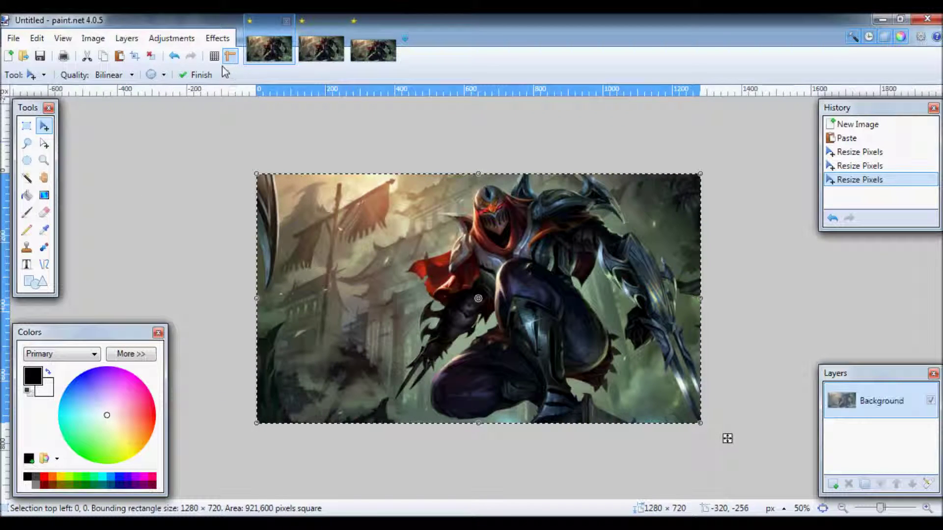
pyautogui.click(337, 30)
pyautogui.click(339, 21)
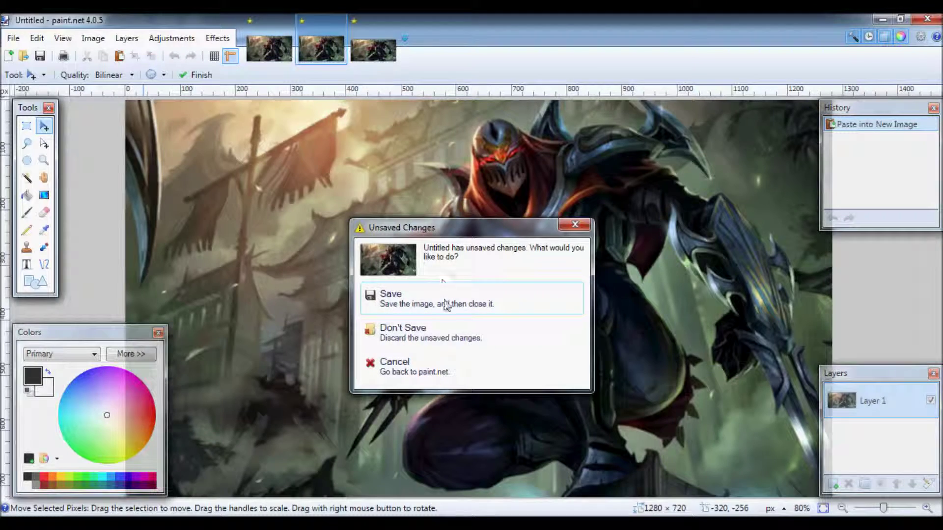
pyautogui.click(440, 332)
pyautogui.click(273, 49)
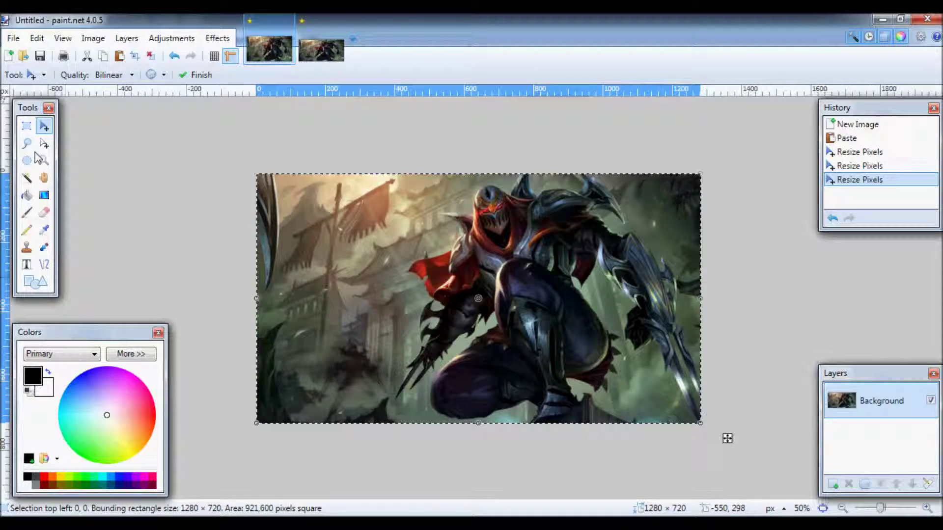
pyautogui.click(133, 57)
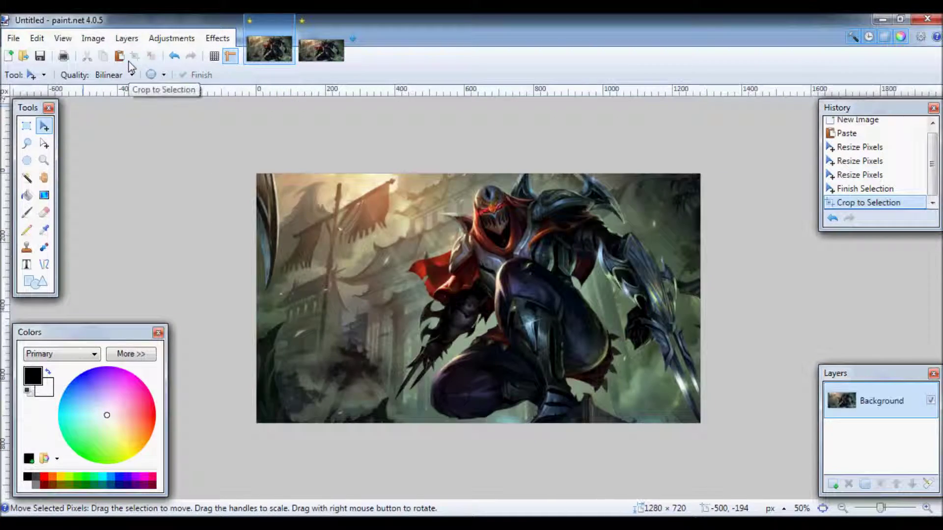
pyautogui.click(832, 218)
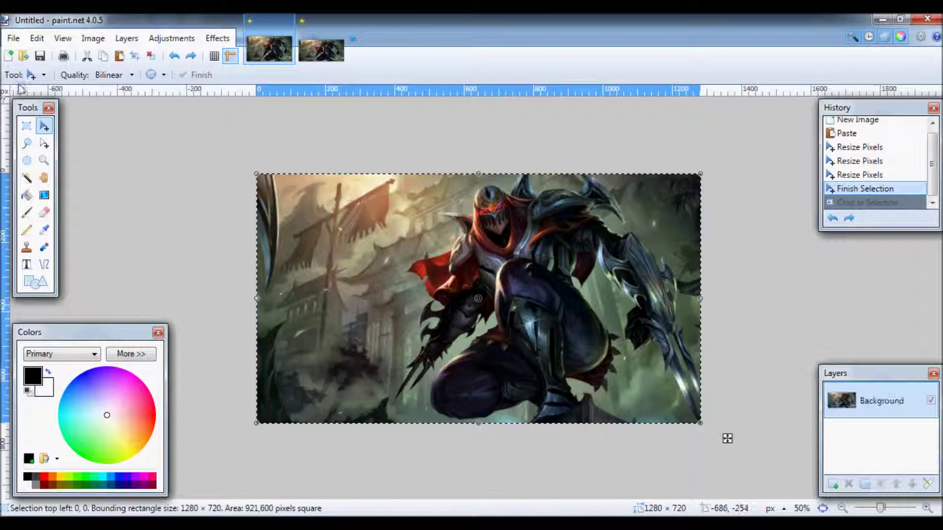
# - Paste the larger artwork keeping the 1280×720 canvas, squeeze it, then undo and zoom to 50%
pyautogui.click(119, 56)
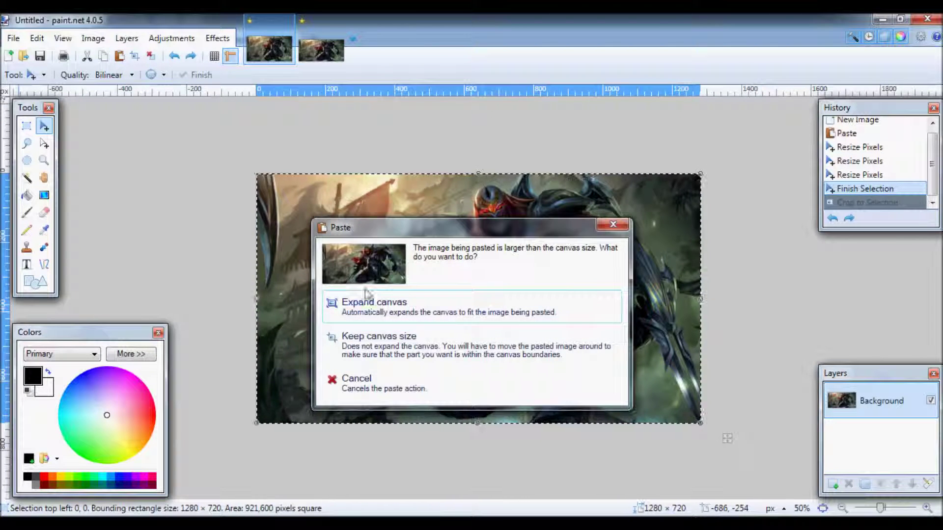
pyautogui.click(503, 335)
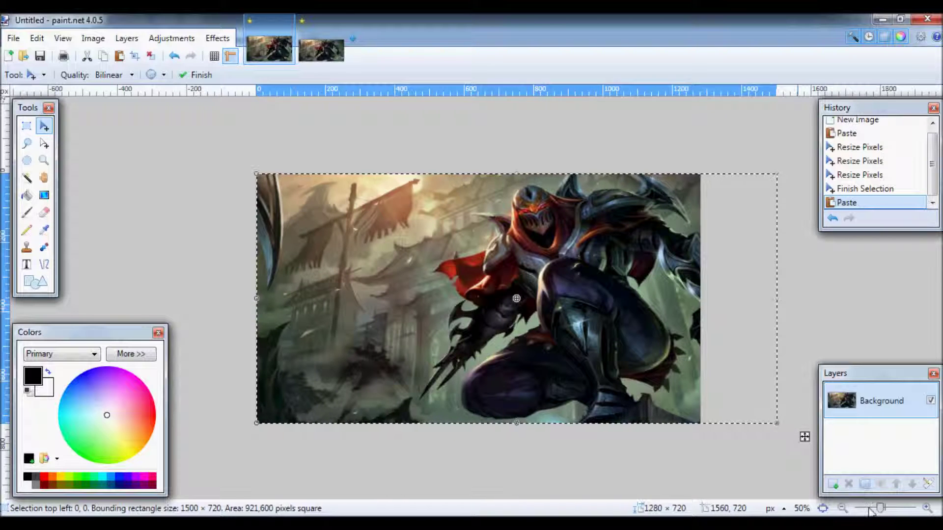
pyautogui.moveTo(879, 509)
pyautogui.mouseDown()
pyautogui.moveTo(860, 511)
pyautogui.moveTo(876, 509)
pyautogui.mouseUp()
pyautogui.moveTo(680, 297); pyautogui.dragTo(630, 303)
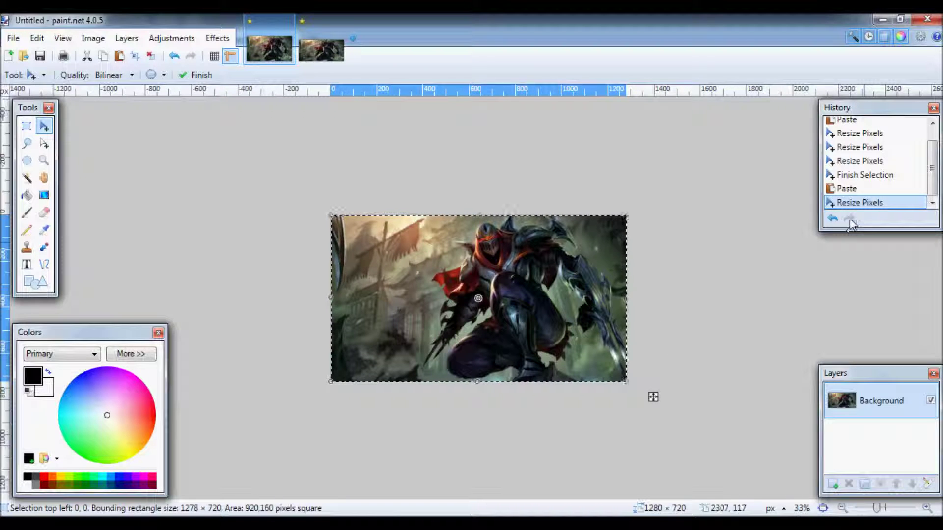
pyautogui.click(833, 218)
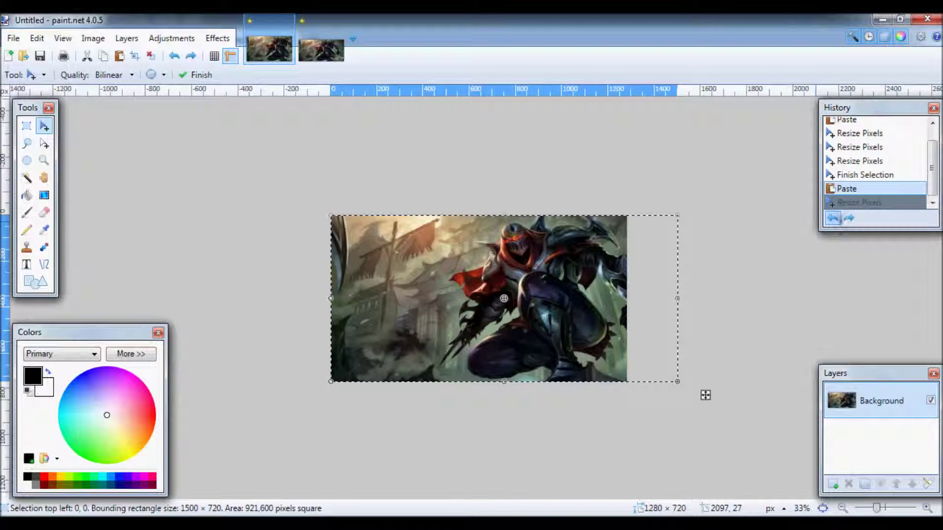
pyautogui.click(833, 218)
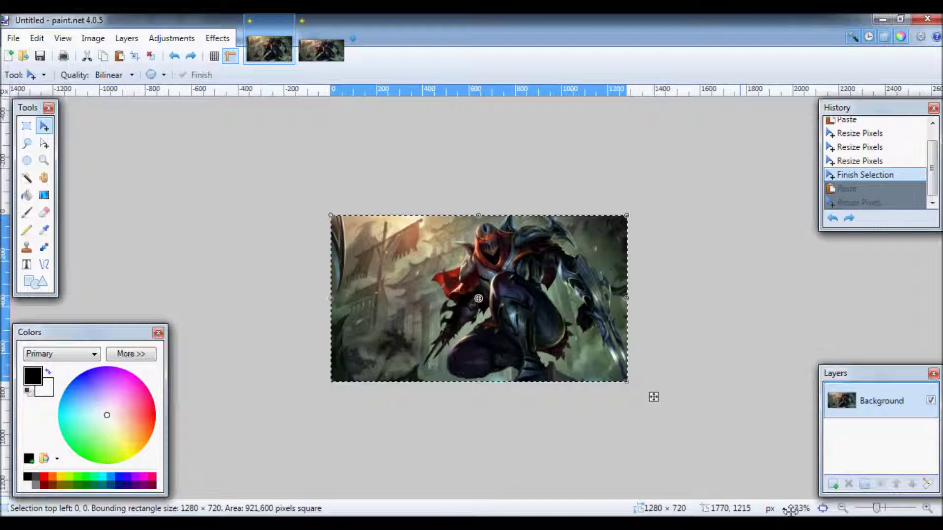
pyautogui.moveTo(875, 509); pyautogui.dragTo(881, 509)
# - Add a new layer above the background and rename it Text
pyautogui.click(833, 484)
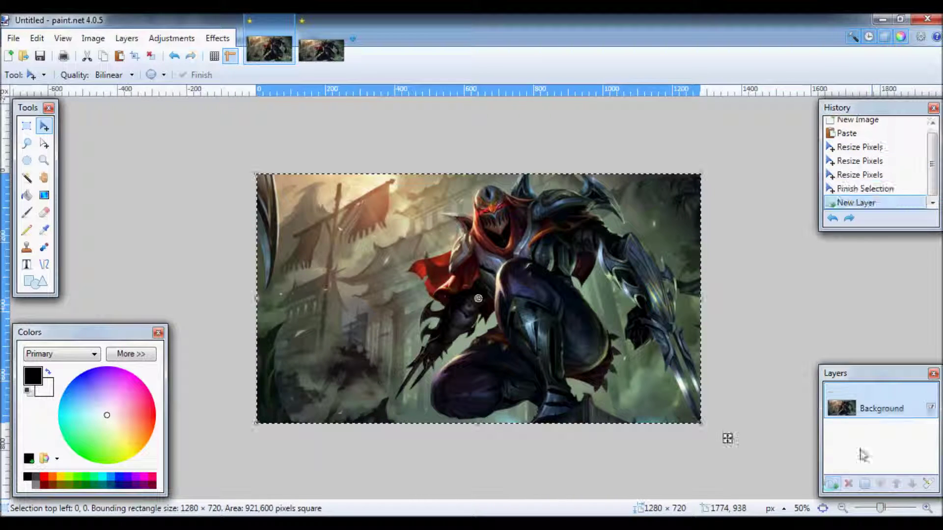
pyautogui.doubleClick(882, 404)
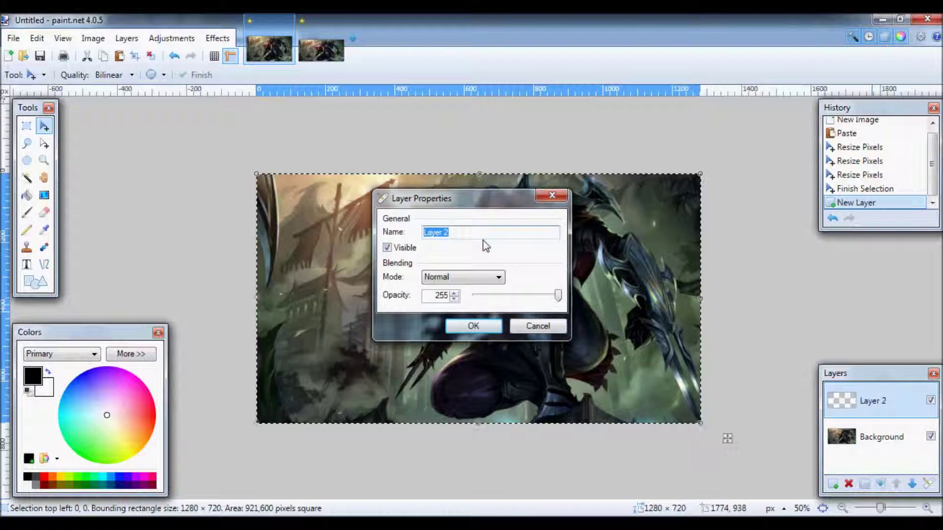
pyautogui.press('Return')
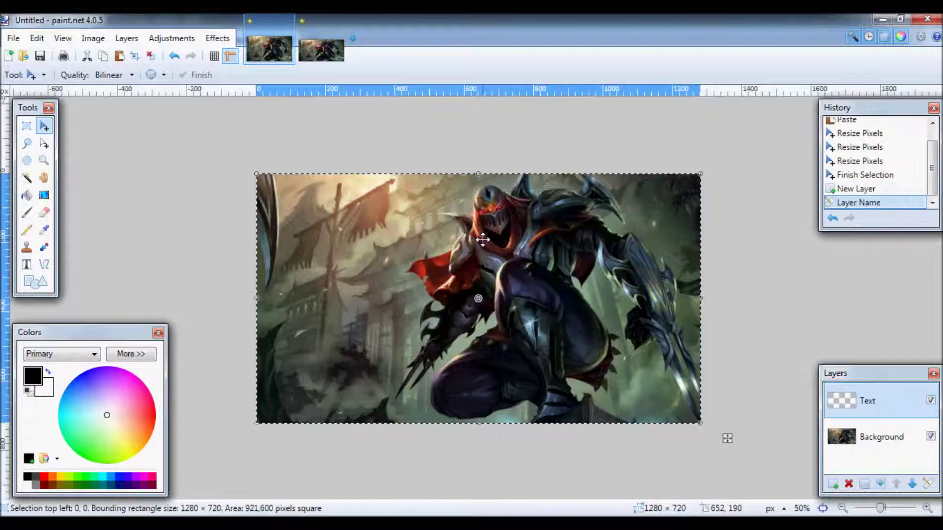
# - Search the web for 'dafont' and open the Dafont website
pyautogui.hotkey('alt', 'Tab')
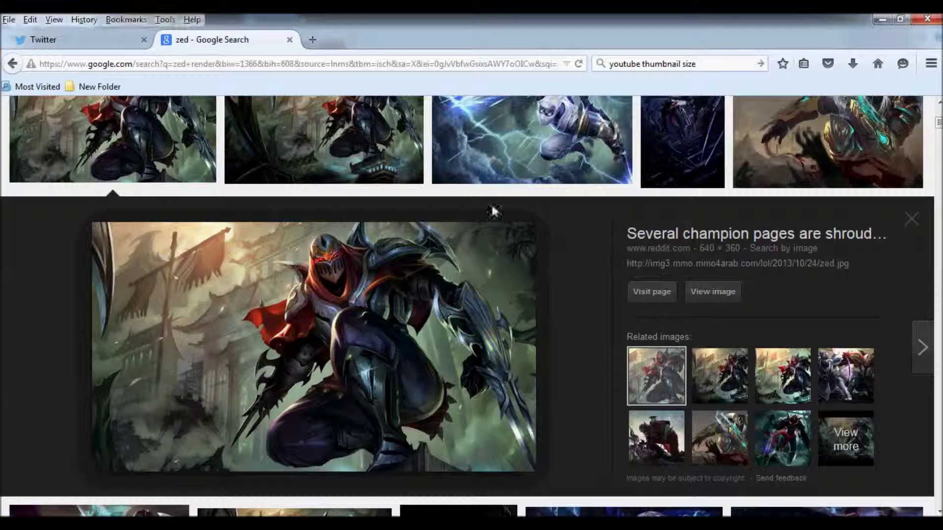
pyautogui.click(701, 66)
pyautogui.write('da')
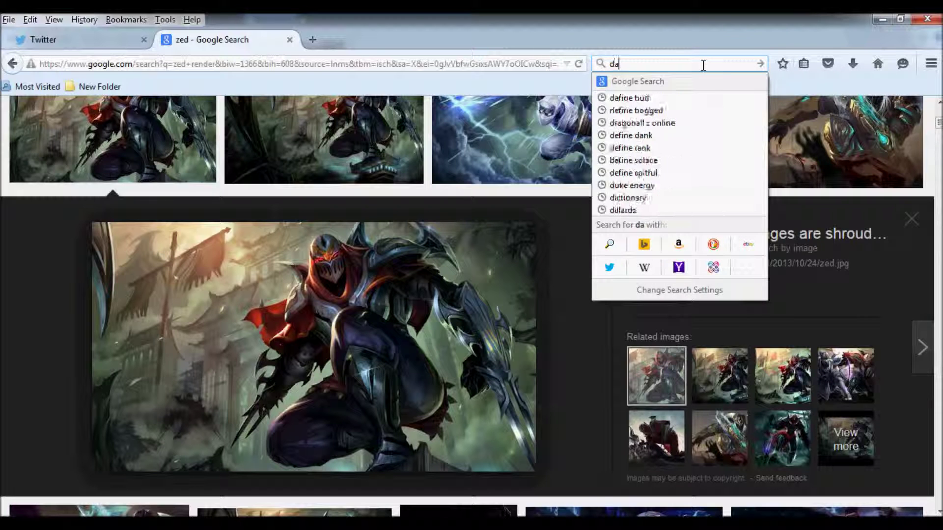
pyautogui.write('font')
pyautogui.press('Return')
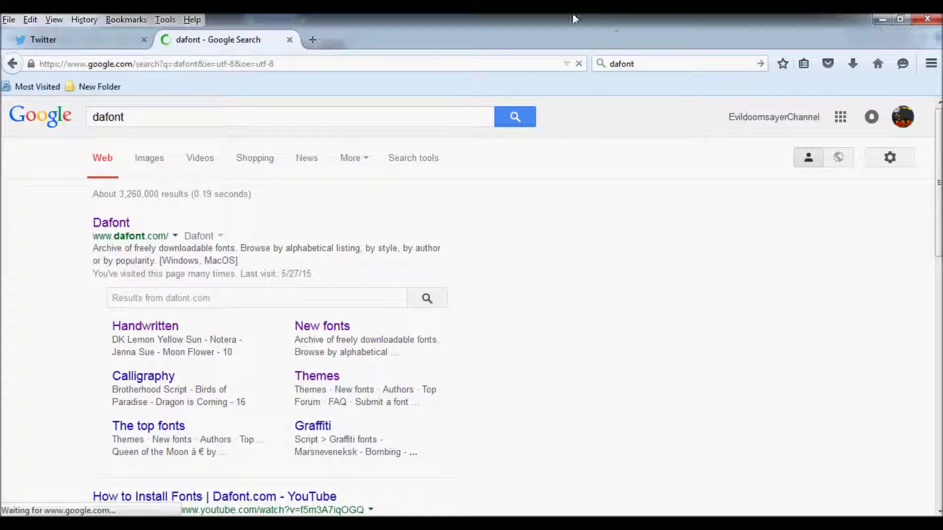
pyautogui.click(97, 231)
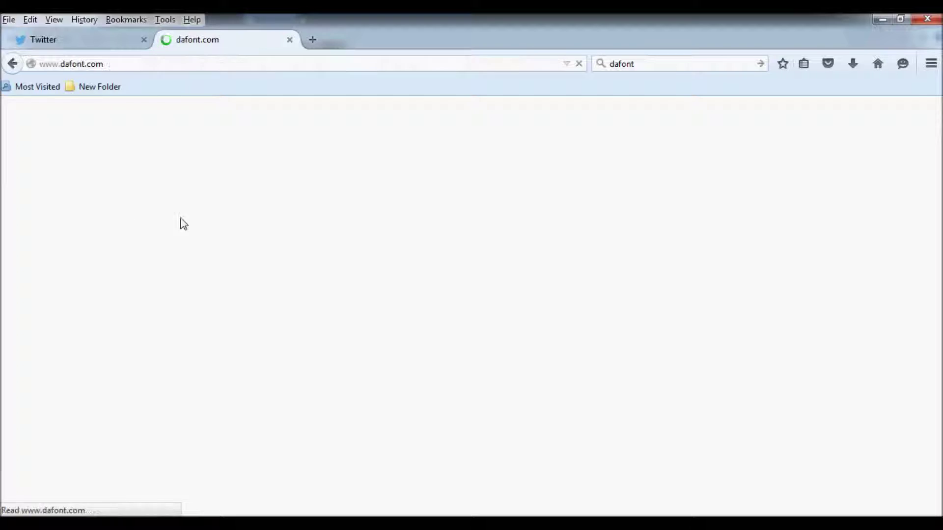
# - Browse the Comic fonts category and preview 'Zed' in Action Comics
pyautogui.scroll(-8, 372, 231)
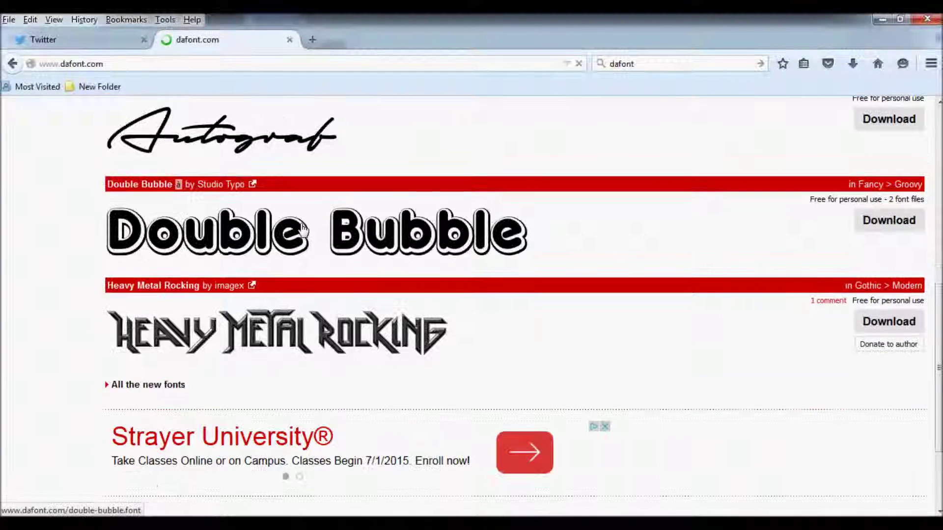
pyautogui.scroll(5, 54, 250)
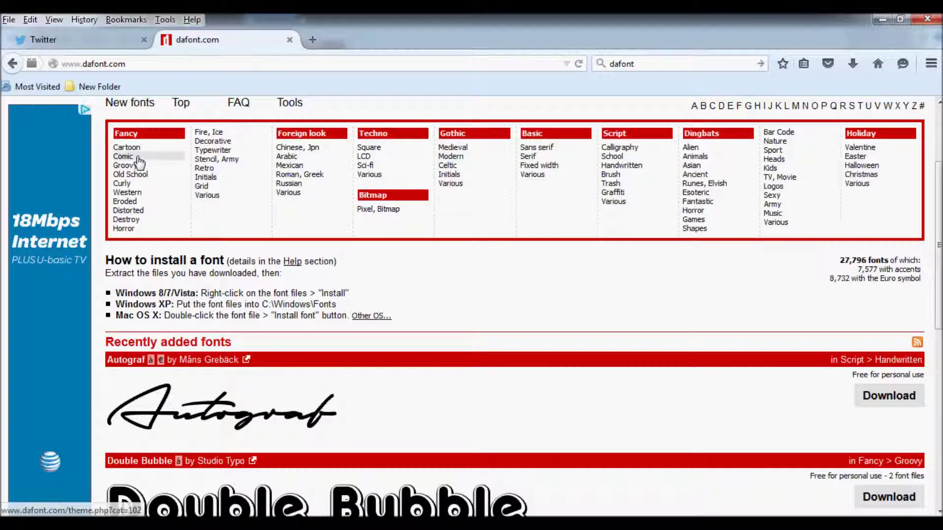
pyautogui.click(138, 157)
pyautogui.scroll(-6, 459, 351)
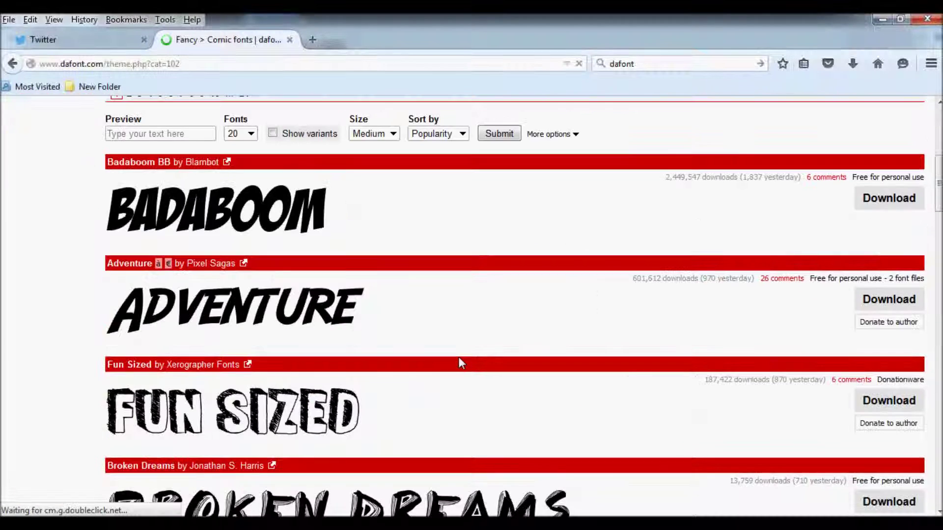
pyautogui.scroll(-8, 475, 314)
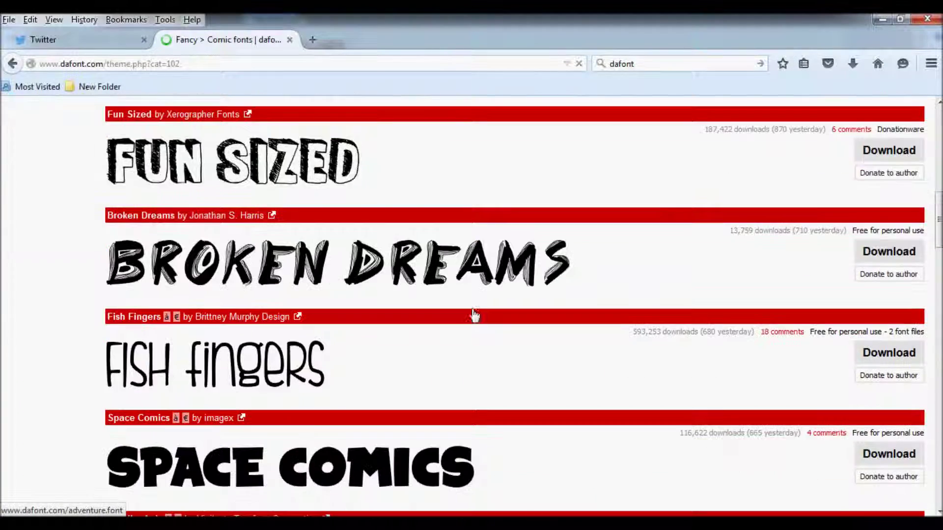
pyautogui.scroll(6, 476, 315)
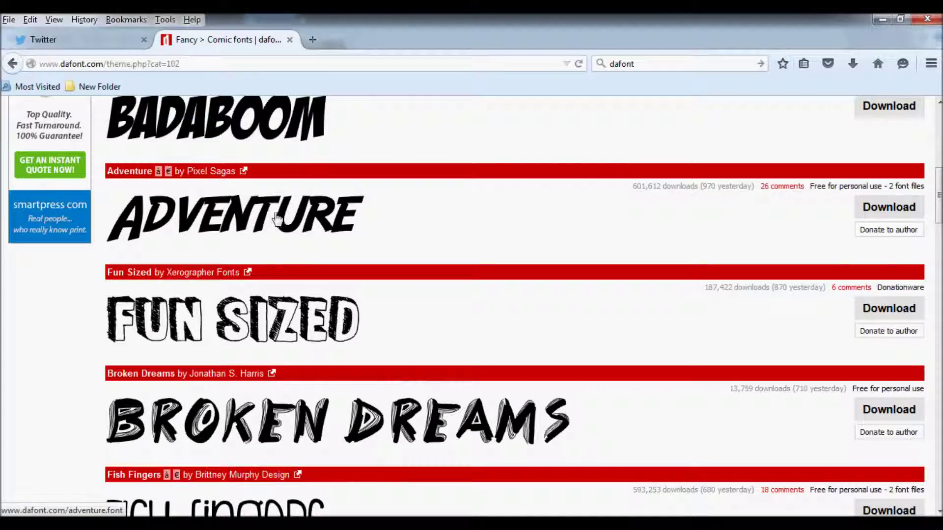
pyautogui.scroll(-10, 401, 247)
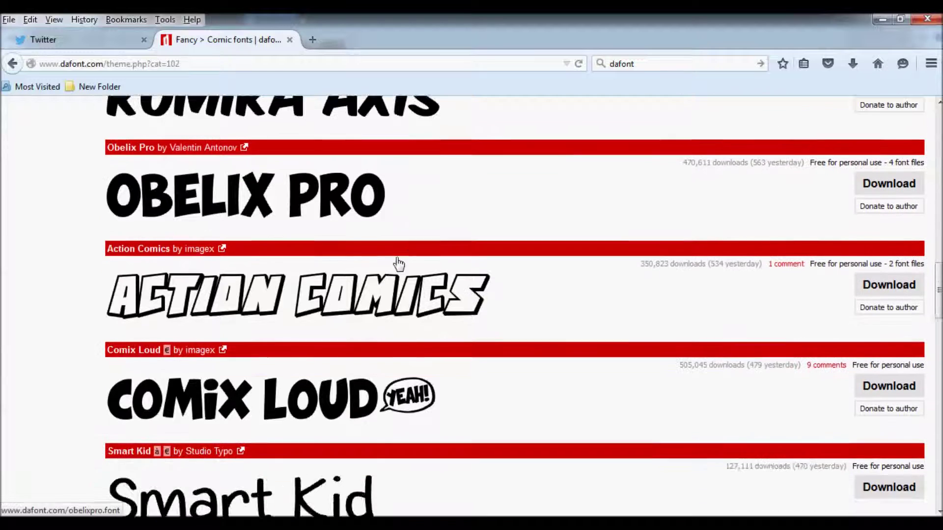
pyautogui.scroll(-3, 403, 293)
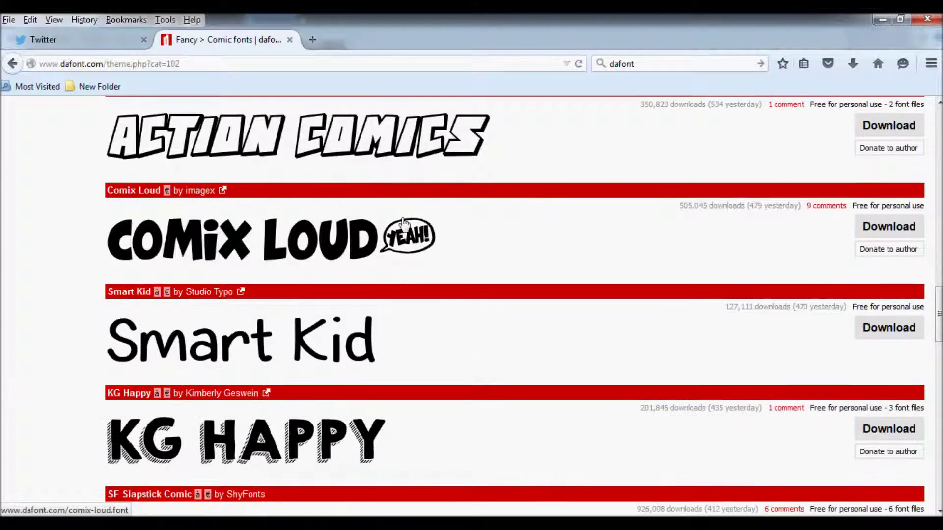
pyautogui.click(387, 137)
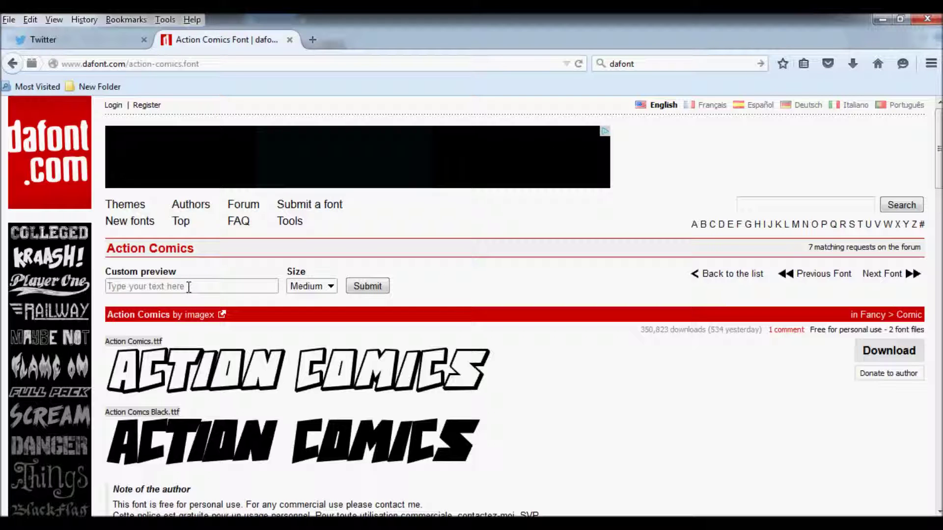
pyautogui.click(372, 289)
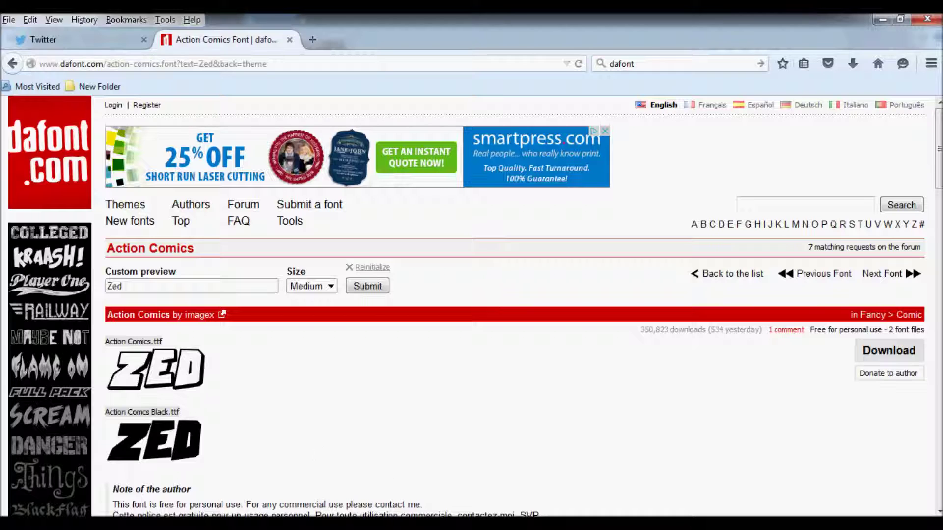
# - Switch back to paint.net and close the second copy of the Zed image
pyautogui.moveTo(336, 523)
pyautogui.click(402, 449)
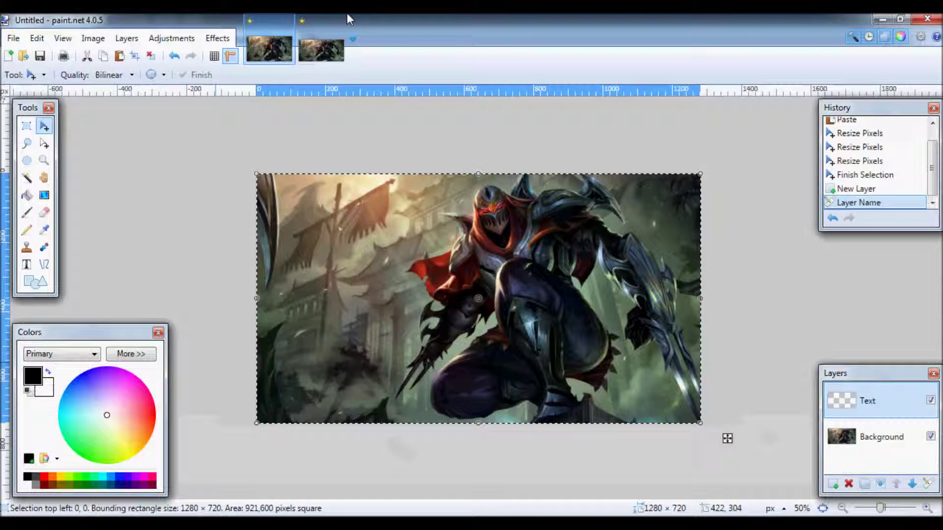
pyautogui.click(347, 19)
# - Discard the duplicate image's changes and set the Text tool font to Showcard Gothic
pyautogui.click(455, 344)
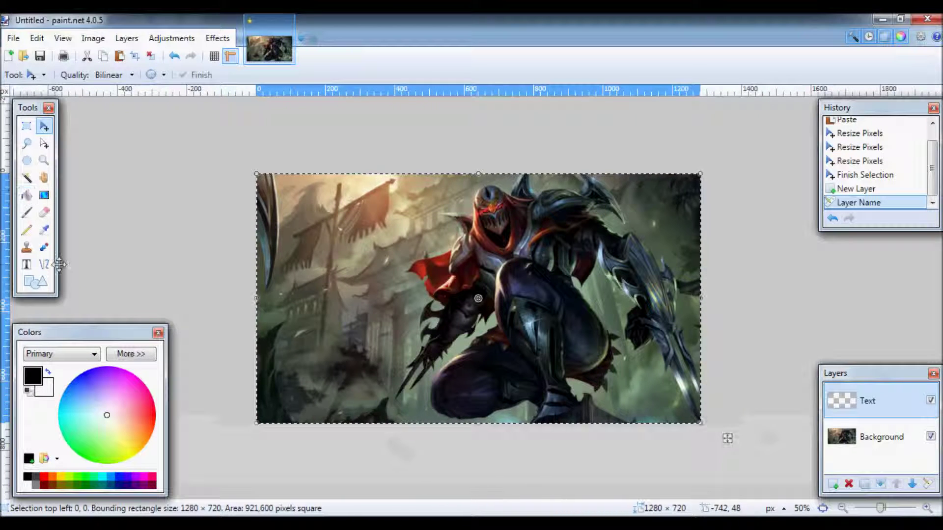
pyautogui.click(26, 265)
pyautogui.click(173, 74)
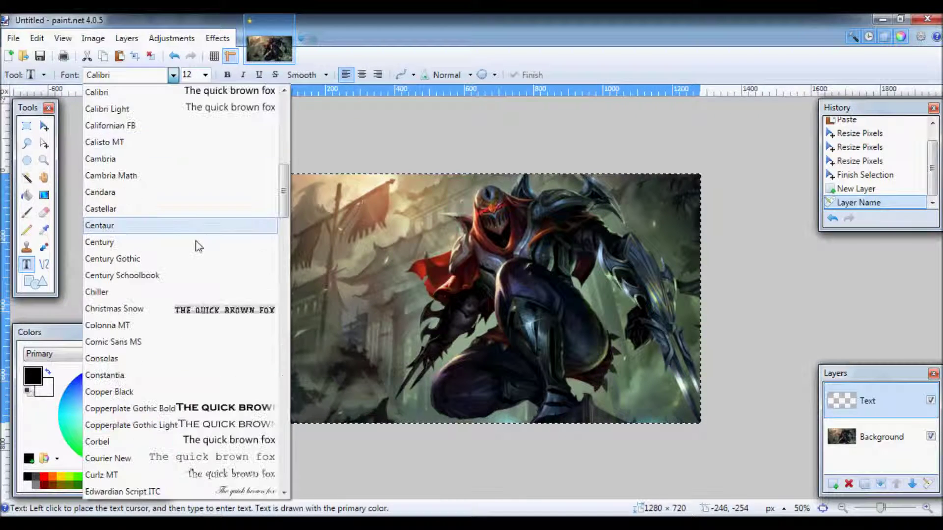
pyautogui.press('s')
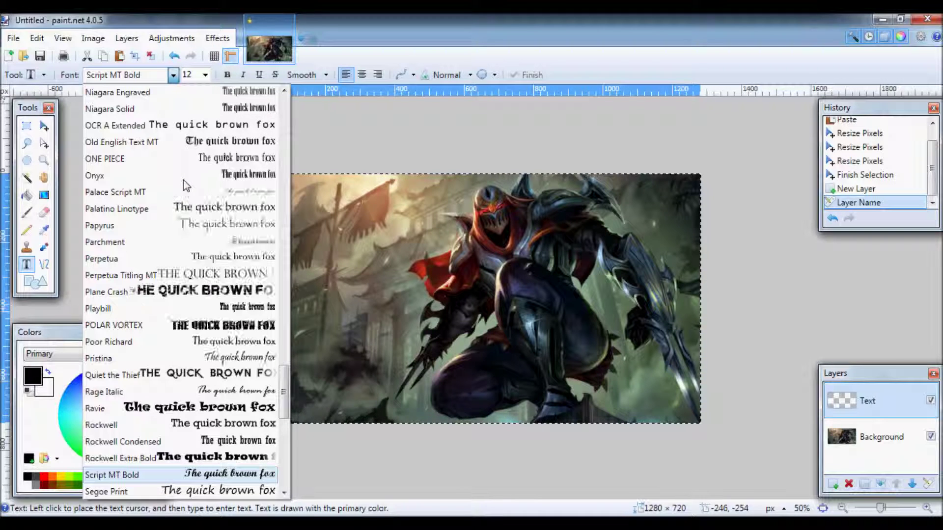
pyautogui.scroll(-4, 162, 415)
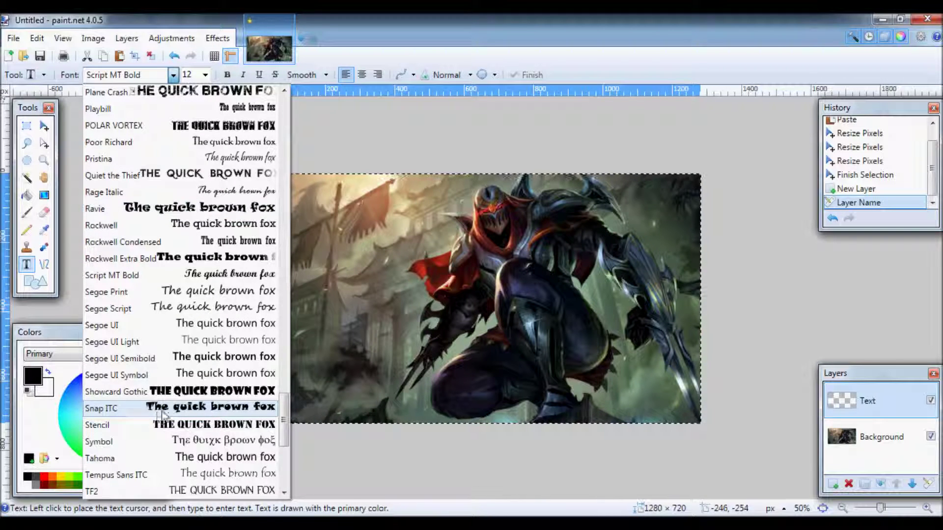
pyautogui.click(165, 392)
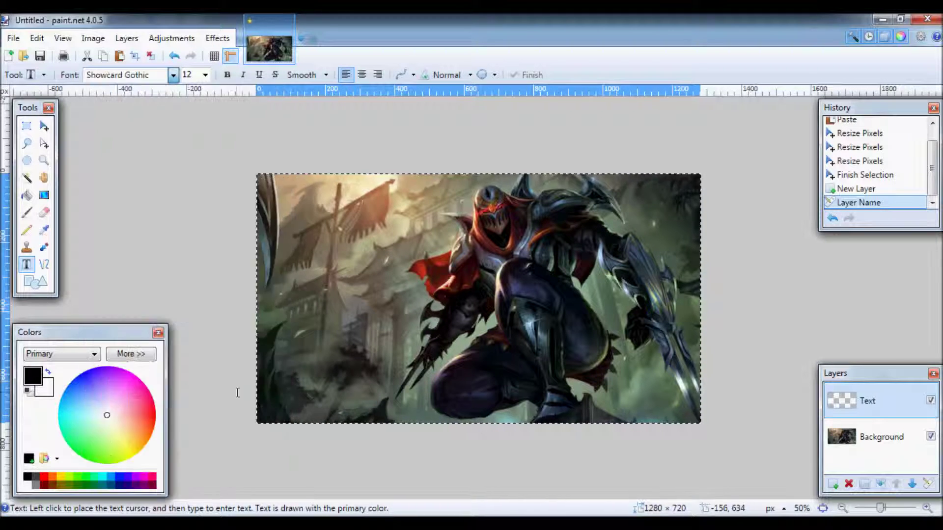
pyautogui.click(298, 255)
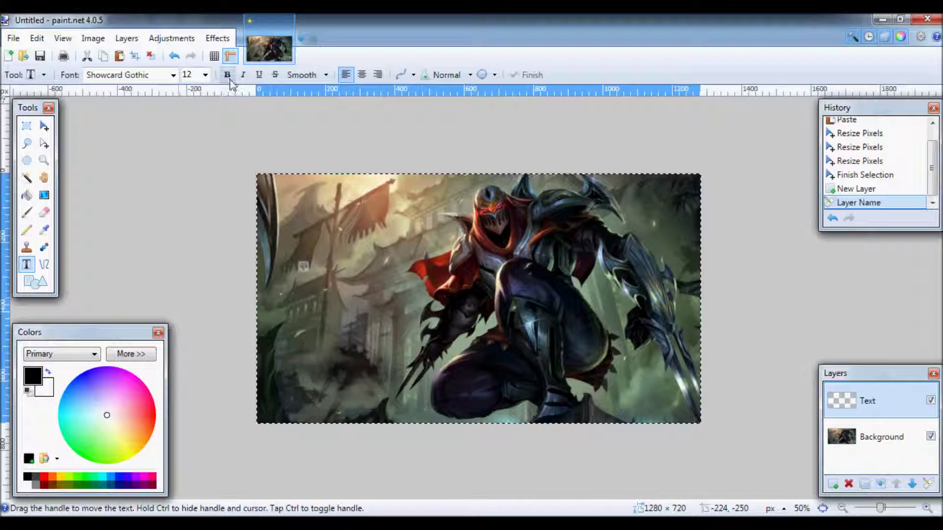
pyautogui.click(206, 75)
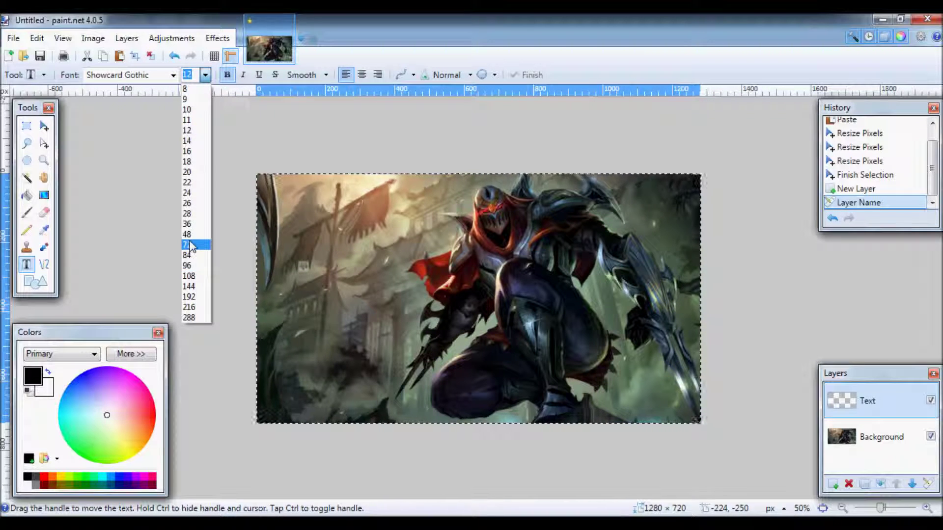
# - Type 'ZED' over 'MID' on the left, enlarge it to size 108, nudge it, and make it white
pyautogui.click(190, 245)
pyautogui.click(290, 236)
pyautogui.write('ZE')
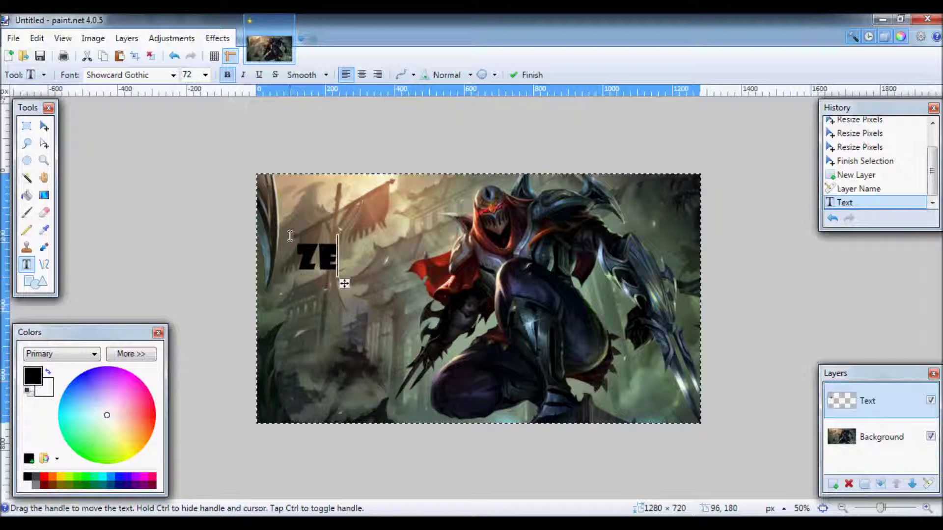
pyautogui.write('D')
pyautogui.press('Return')
pyautogui.write('MID')
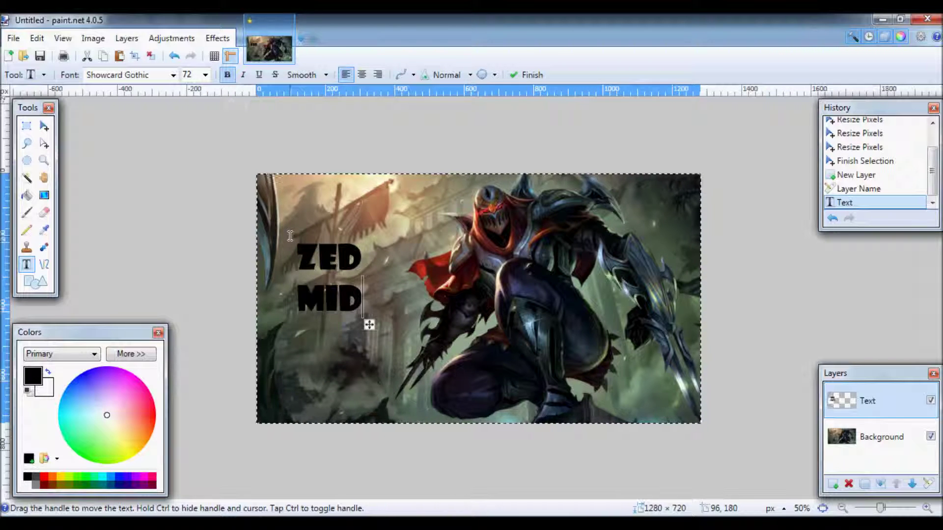
pyautogui.click(206, 74)
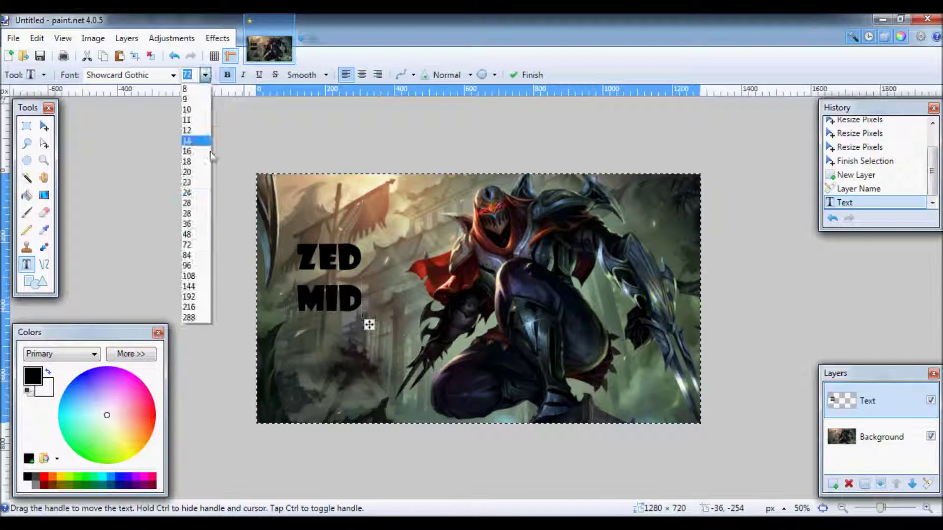
pyautogui.click(189, 276)
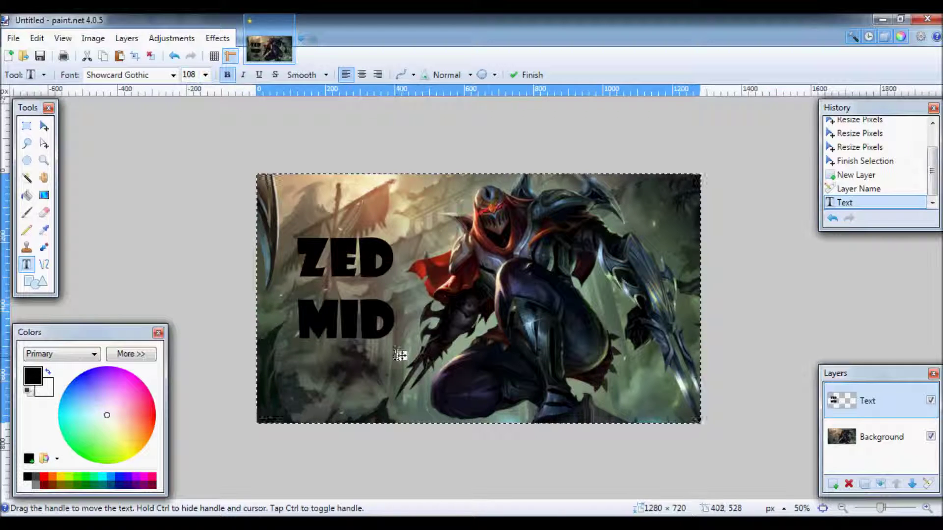
pyautogui.moveTo(400, 355)
pyautogui.mouseDown()
pyautogui.moveTo(410, 362)
pyautogui.moveTo(402, 365)
pyautogui.mouseUp()
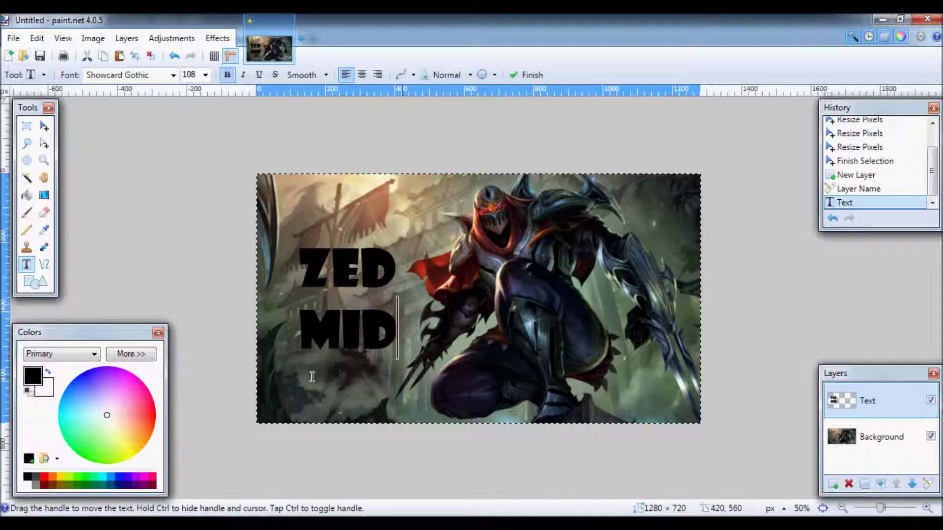
pyautogui.click(28, 485)
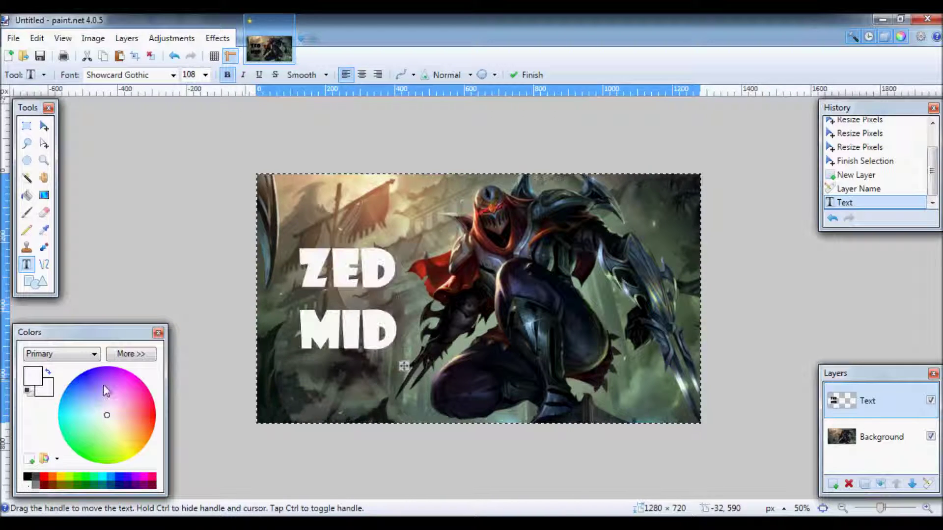
pyautogui.click(211, 39)
# - Apply Outline Object to the ZED MID text in black, width 11, softness 23
pyautogui.moveTo(259, 121)
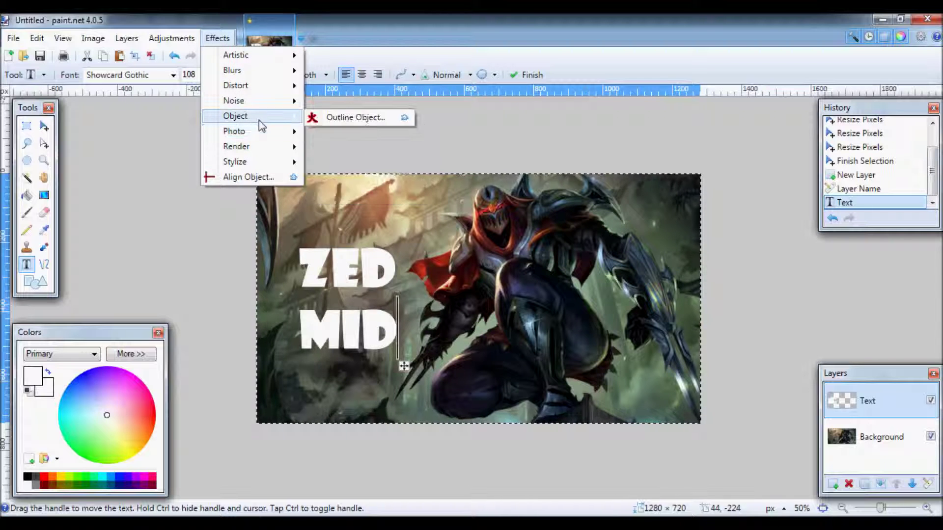
pyautogui.click(339, 117)
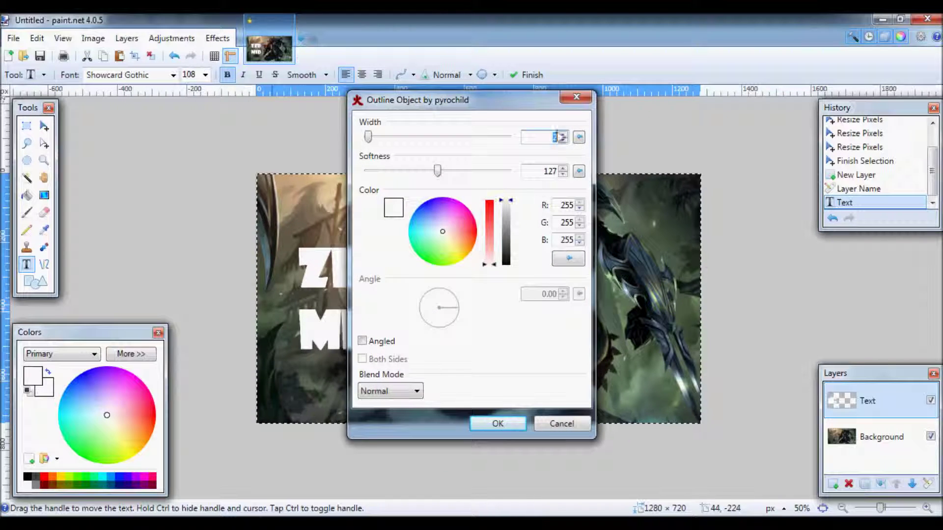
pyautogui.moveTo(475, 100); pyautogui.dragTo(578, 69)
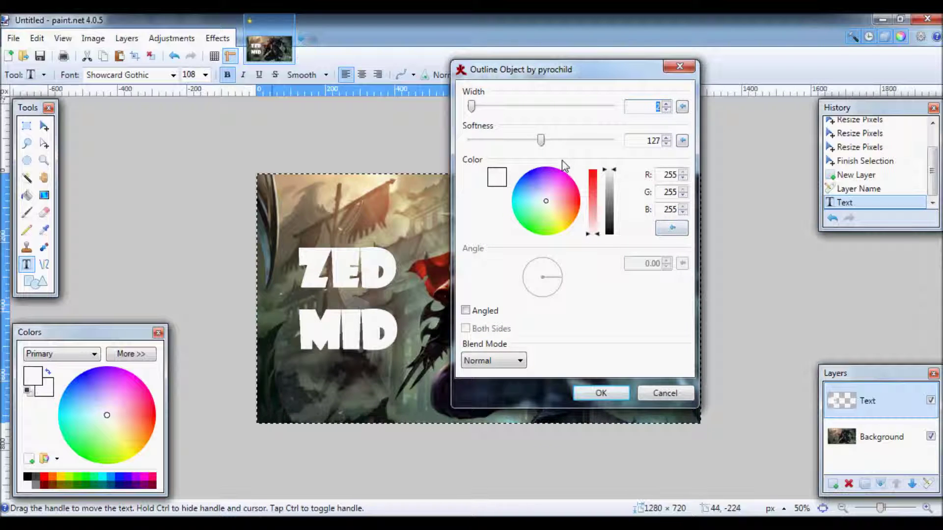
pyautogui.moveTo(609, 204); pyautogui.dragTo(617, 237)
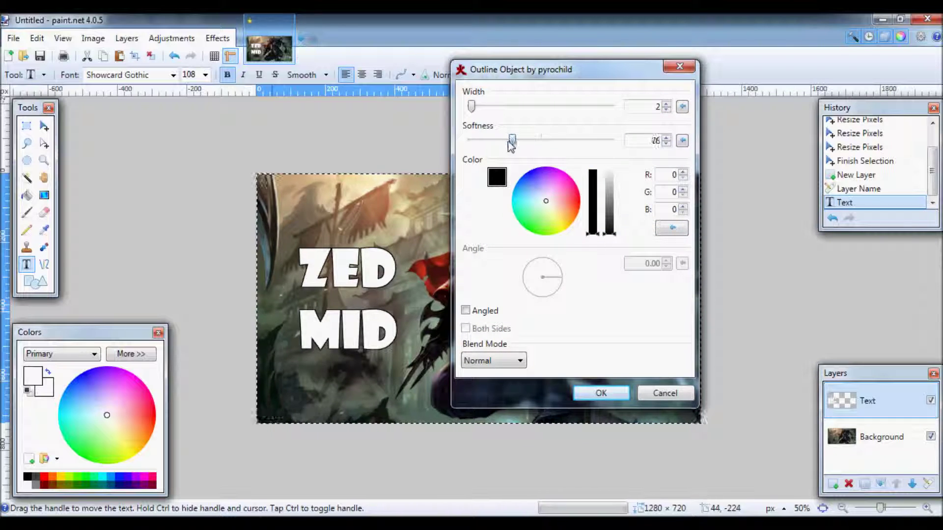
pyautogui.moveTo(541, 140); pyautogui.dragTo(487, 114)
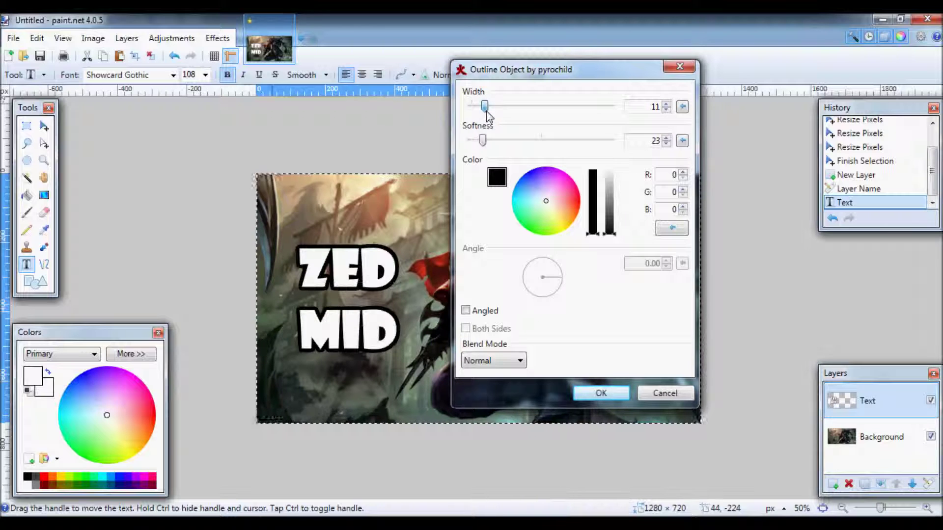
pyautogui.click(590, 398)
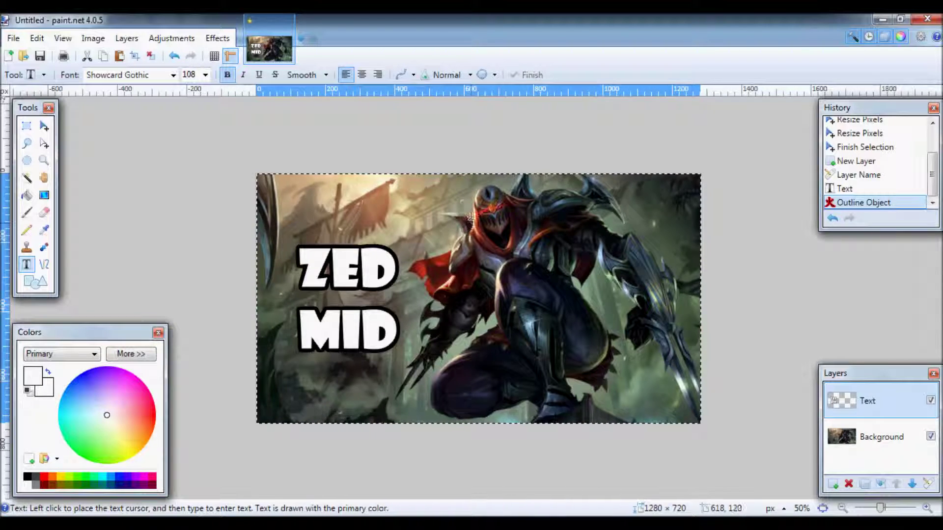
# - Deselect, add a new Layer 3 above Text, and place the text cursor below MID
pyautogui.hotkey('ctrl', 'd')
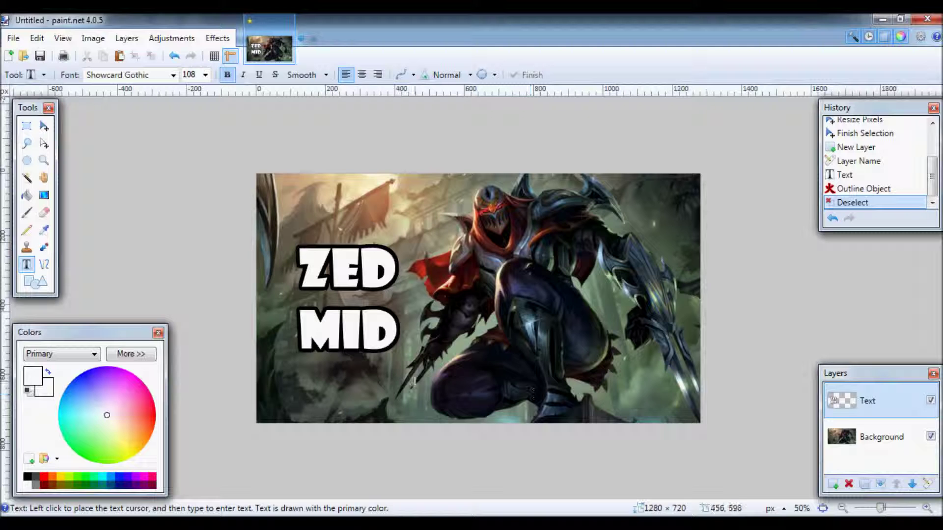
pyautogui.click(388, 369)
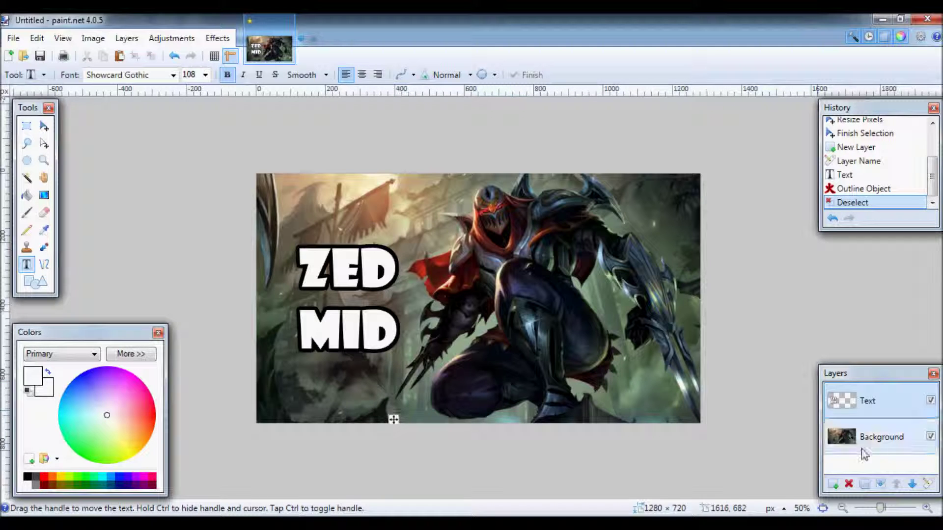
pyautogui.hotkey('ctrl', 'shift', 'n')
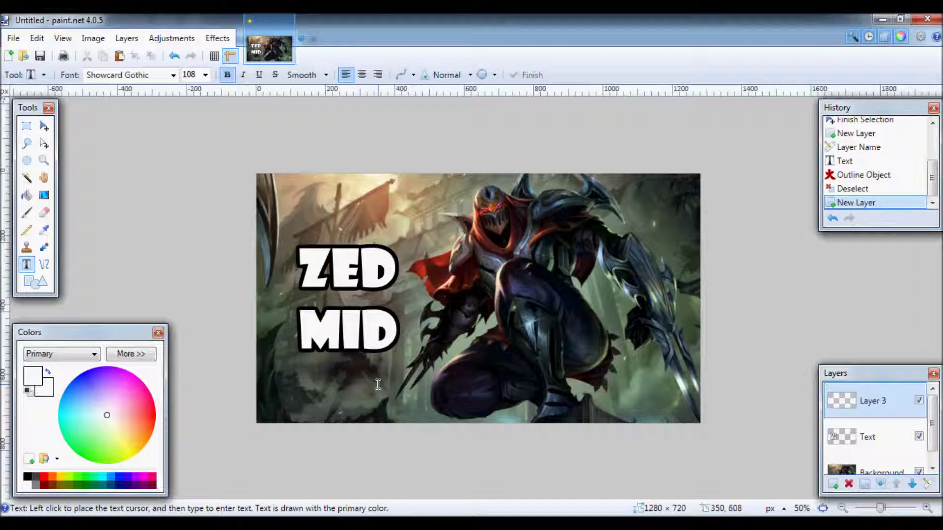
pyautogui.click(378, 384)
# - Type 'SEASON 5', then edit the text down to '[S5]'
pyautogui.write('SEAS')
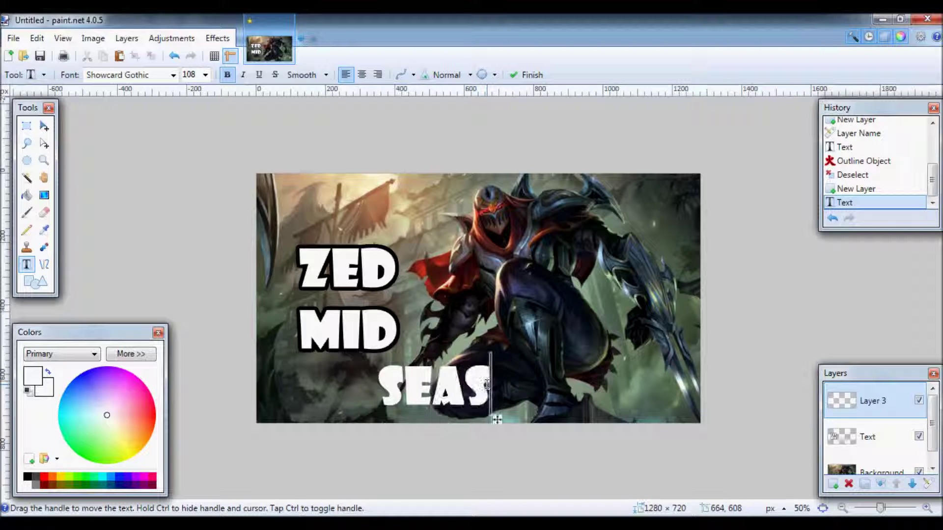
pyautogui.write('ON 5')
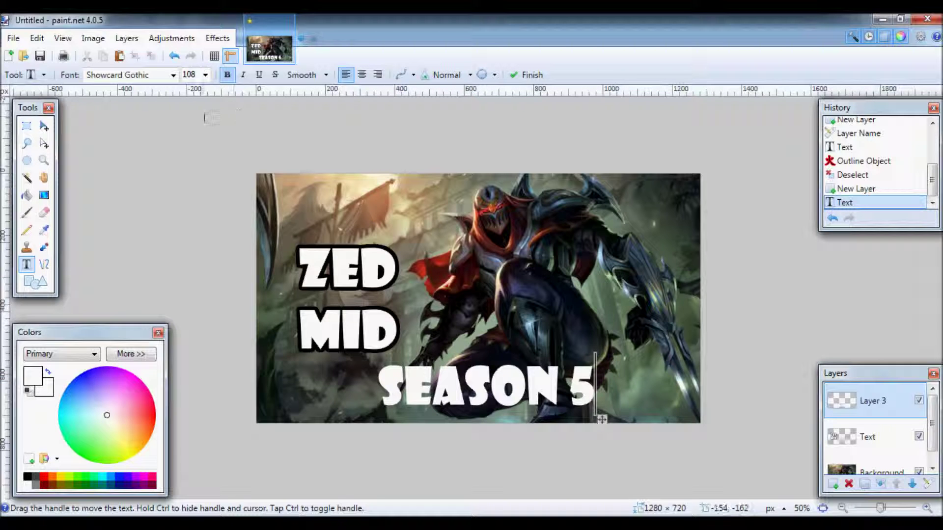
pyautogui.press('BackSpace')
pyautogui.press('BackSpace')
pyautogui.press('BackSpace')
pyautogui.press('BackSpace')
pyautogui.press('BackSpace')
pyautogui.press('BackSpace')
pyautogui.press('BackSpace')
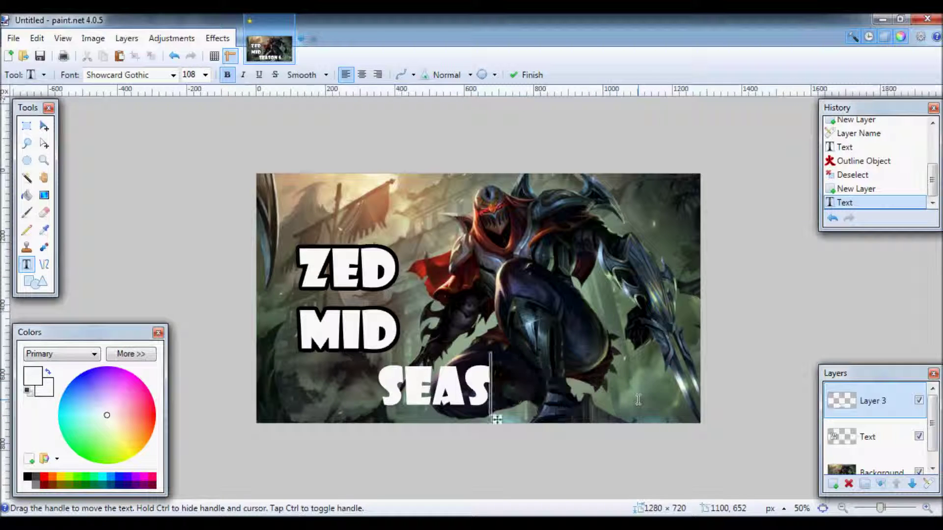
pyautogui.write('5')
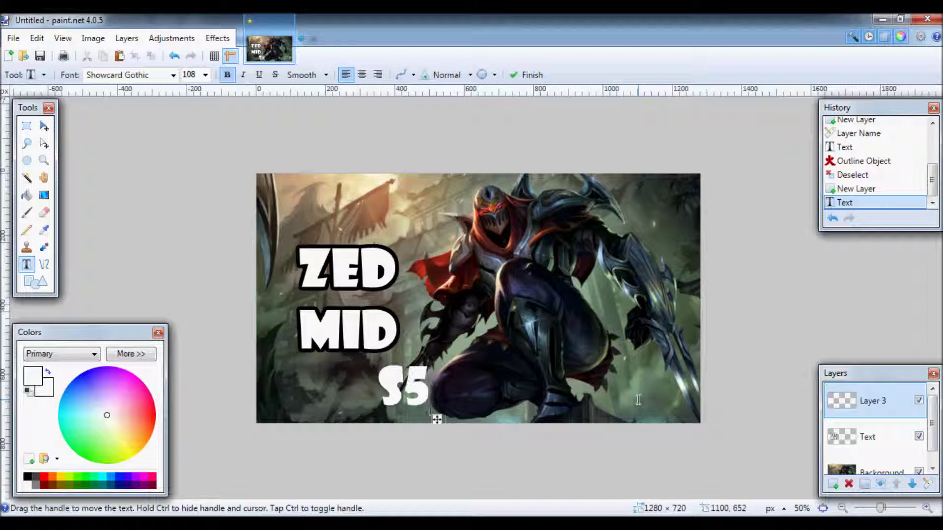
pyautogui.write(']')
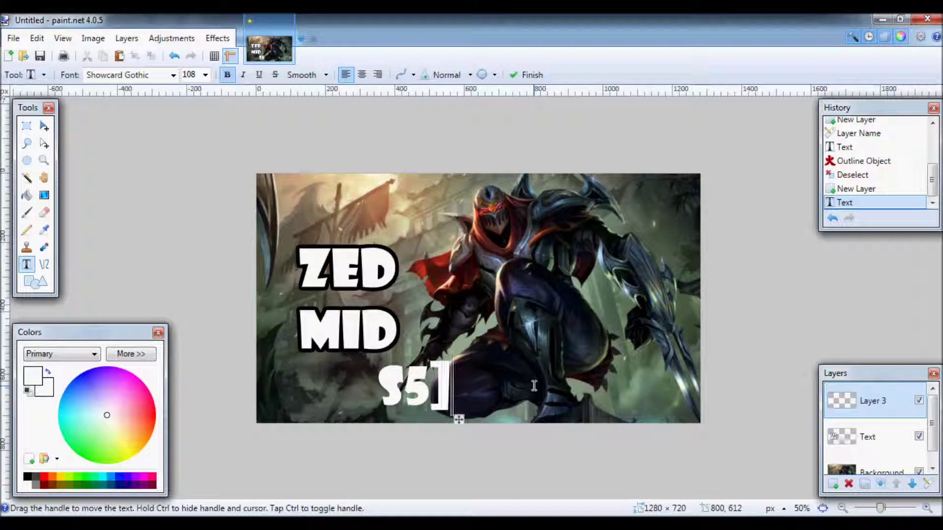
pyautogui.press('Home')
pyautogui.write('[')
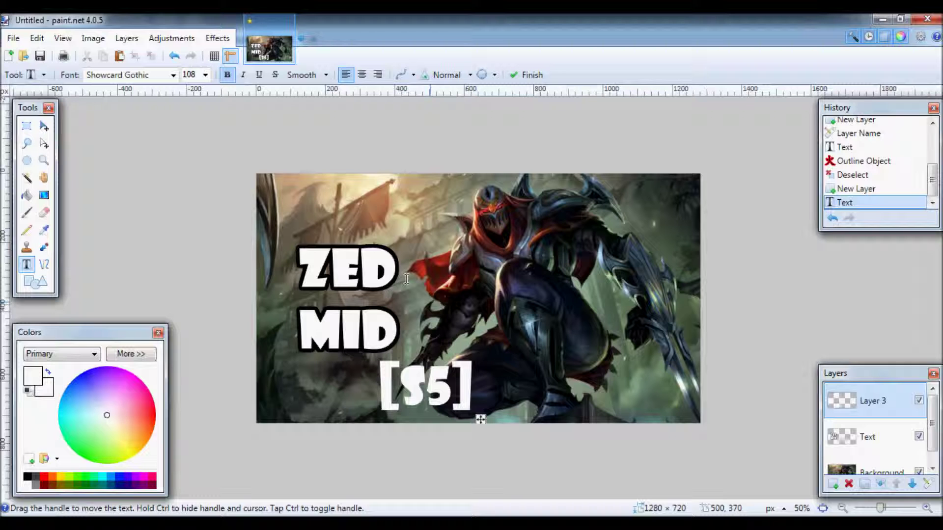
# - Try Tw Cen MT Condensed, then set the text font to Stencil
pyautogui.click(173, 74)
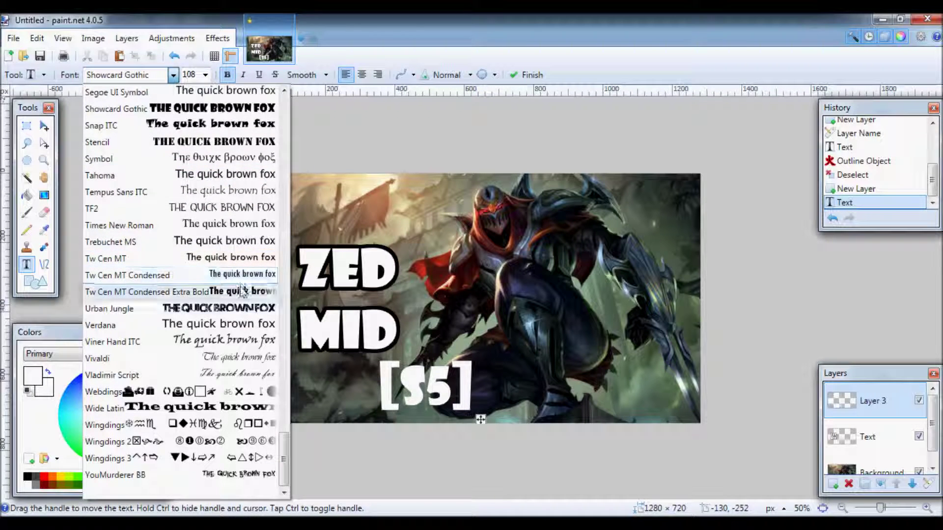
pyautogui.click(223, 275)
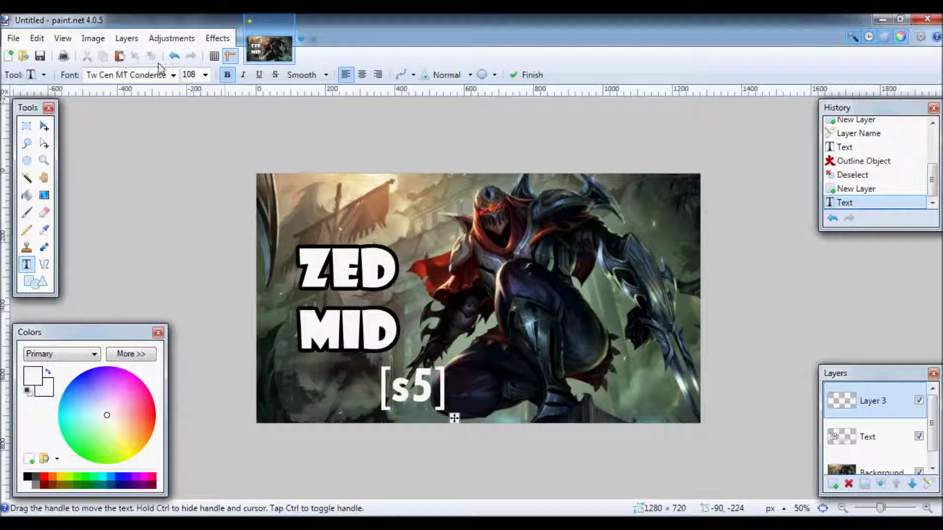
pyautogui.click(173, 74)
pyautogui.scroll(1, 205, 153)
pyautogui.click(205, 148)
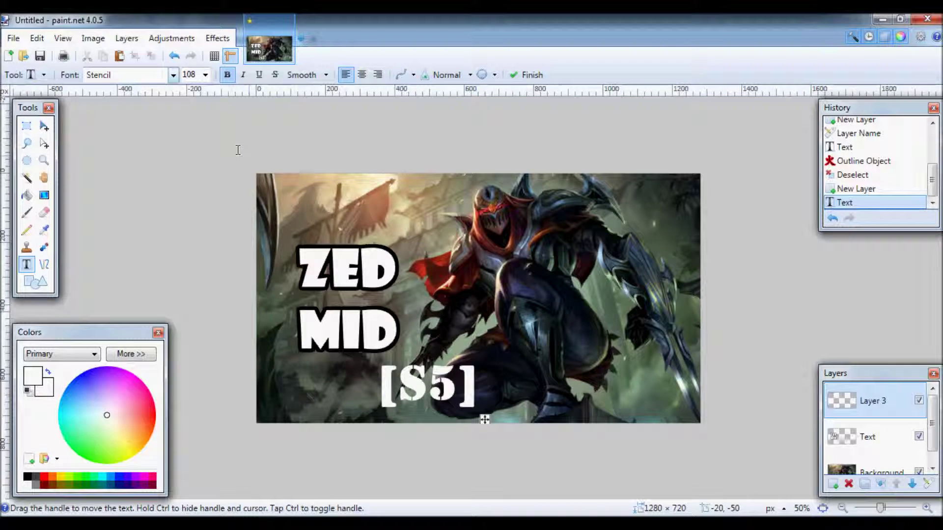
# - Change the text back to 'SEASON 5' and move it into the lower-right corner
pyautogui.press('BackSpace')
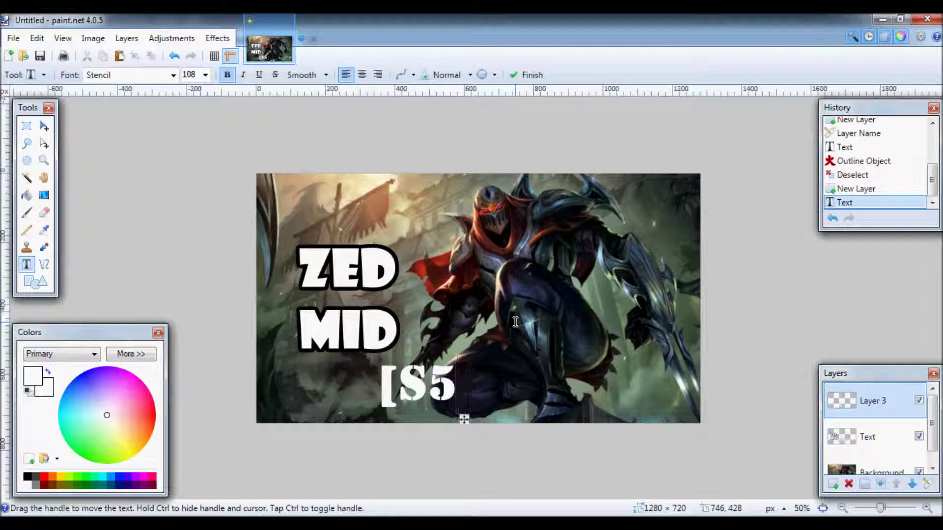
pyautogui.press('Left')
pyautogui.press('BackSpace')
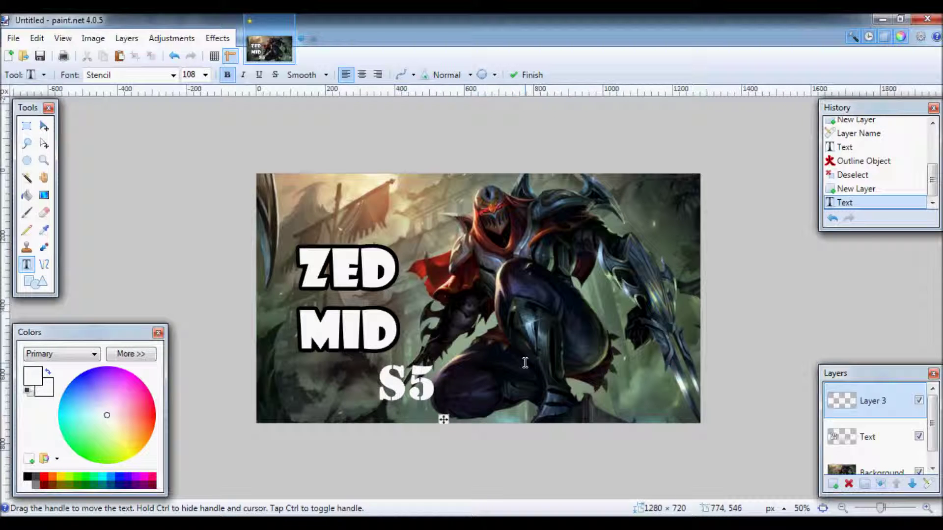
pyautogui.write('EASON')
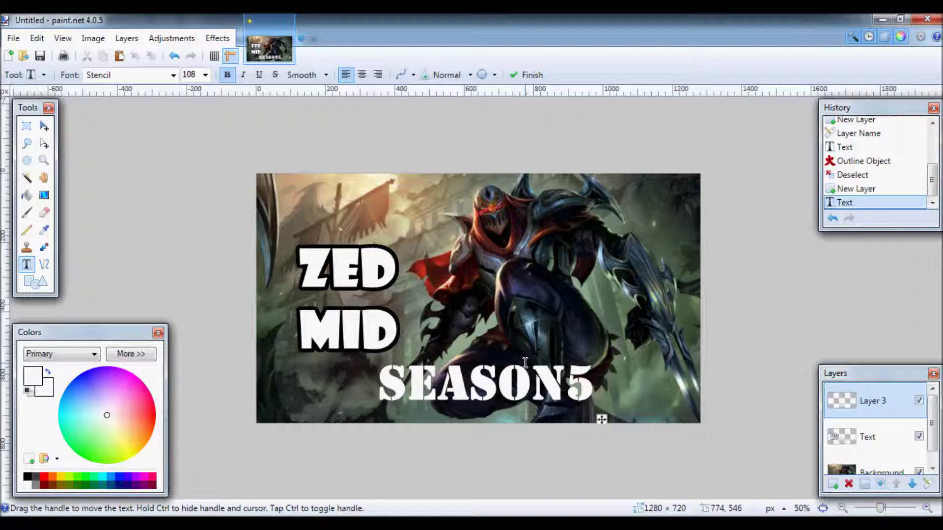
pyautogui.moveTo(613, 420); pyautogui.dragTo(693, 437)
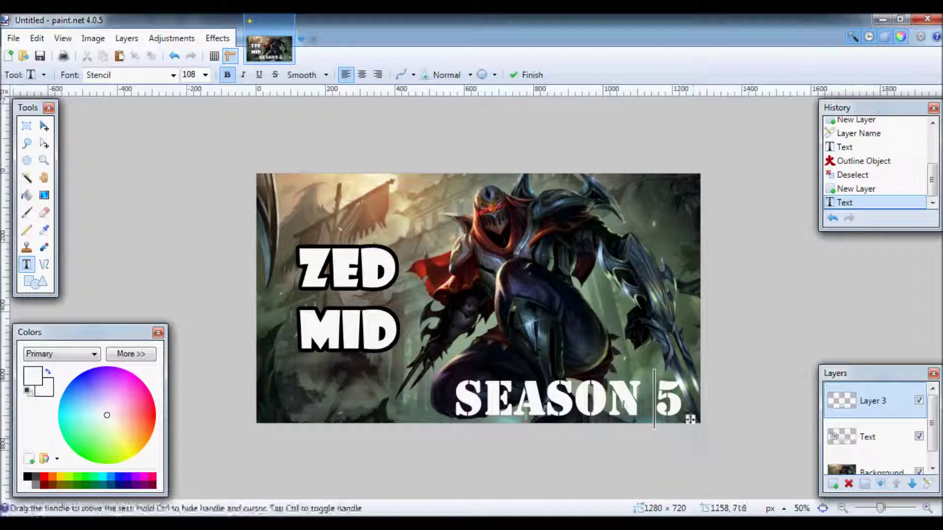
# - Repeat the black outline effect on the SEASON 5 text
pyautogui.click(218, 38)
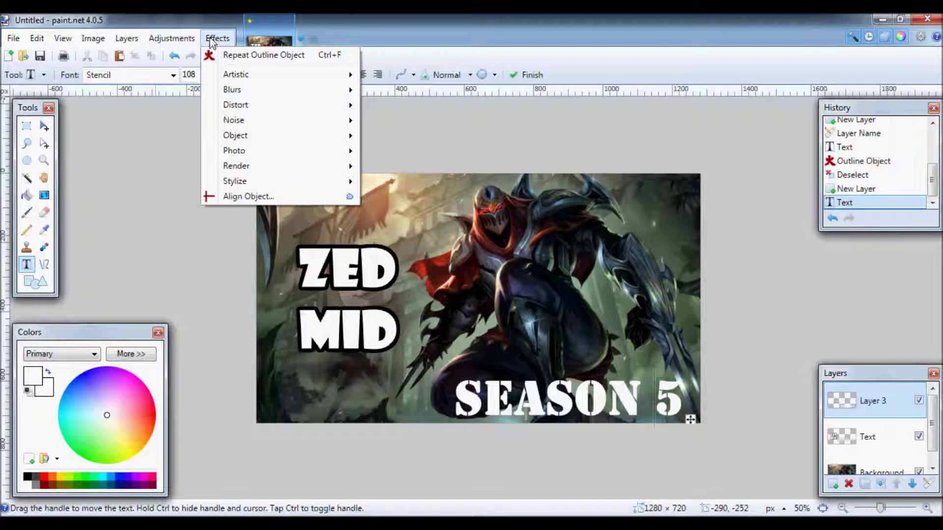
pyautogui.click(229, 57)
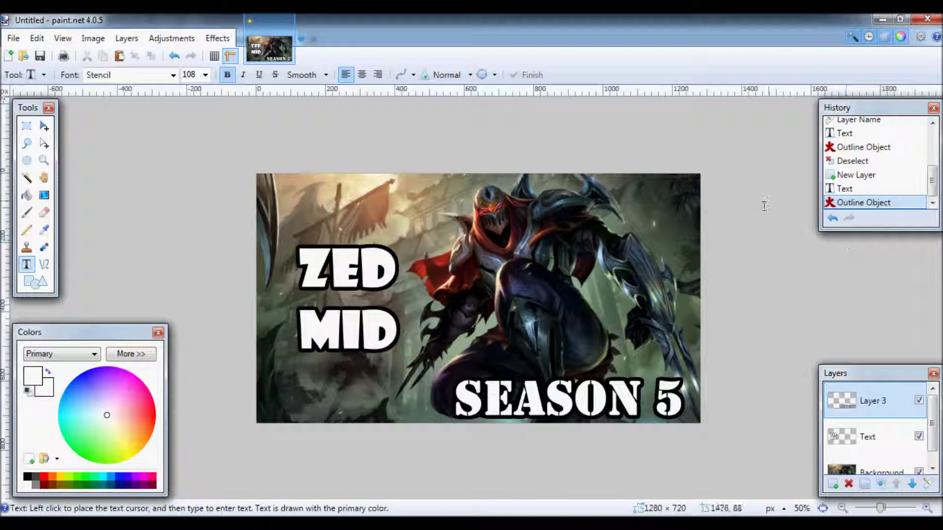
pyautogui.click(171, 38)
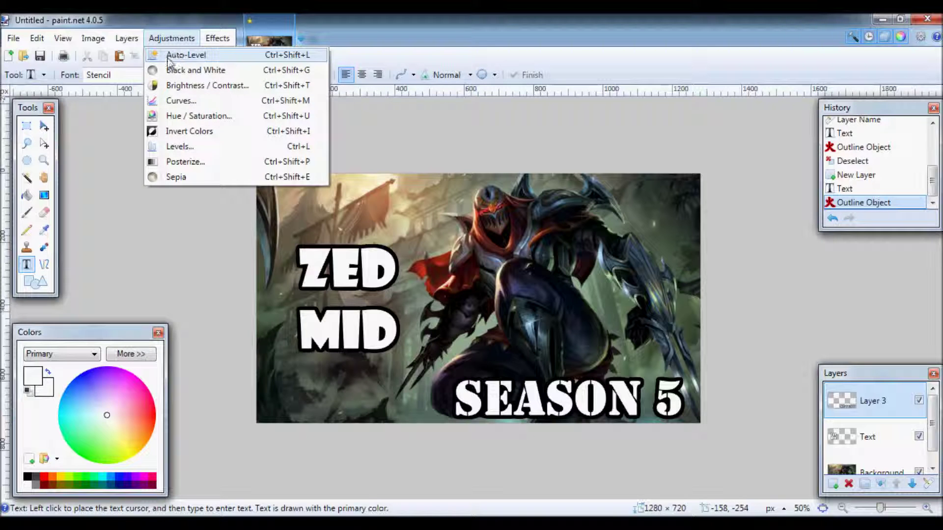
pyautogui.click(198, 117)
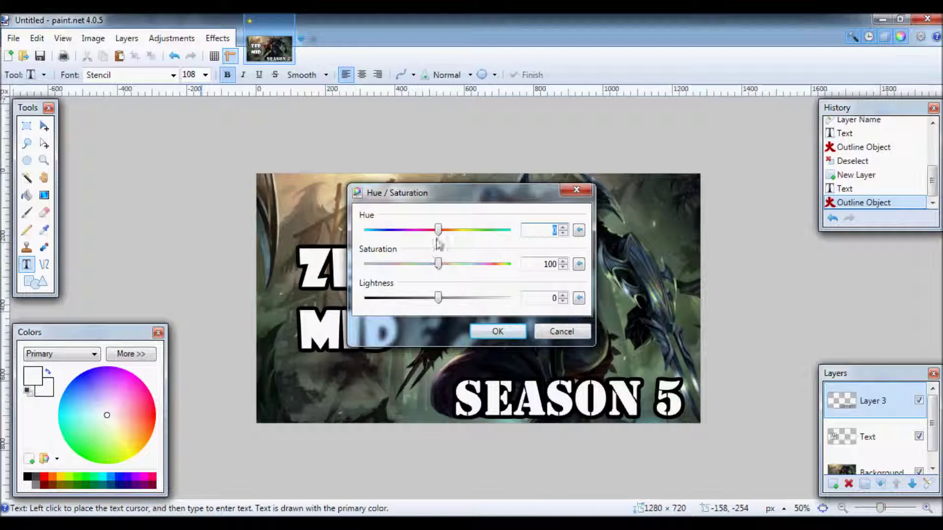
pyautogui.moveTo(438, 230); pyautogui.dragTo(355, 240)
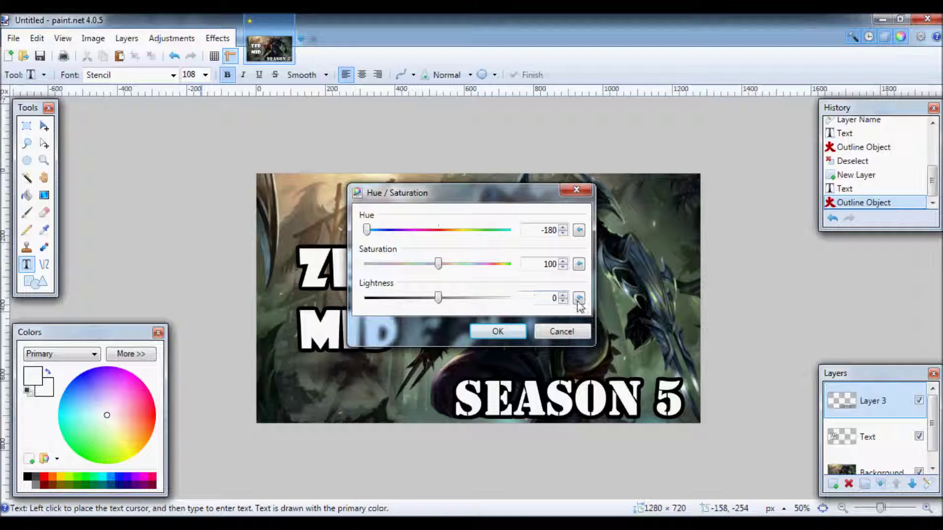
pyautogui.click(560, 331)
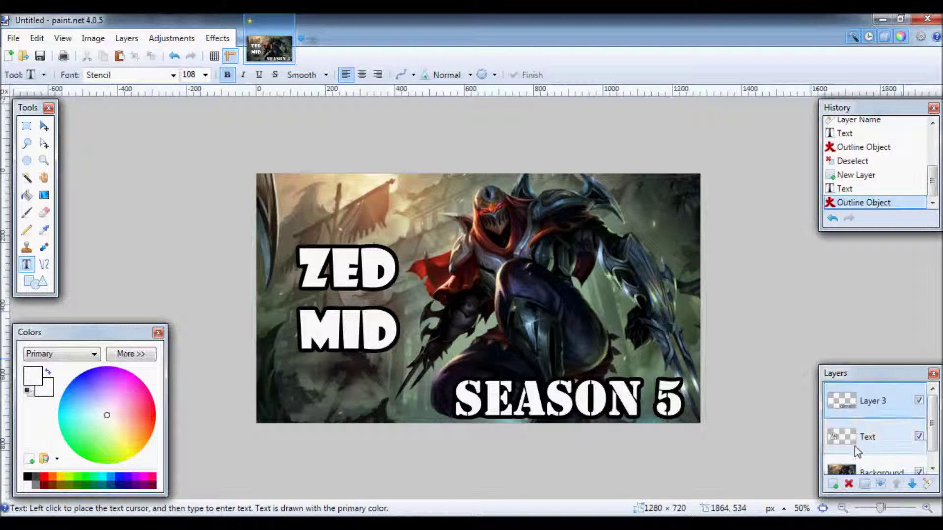
# - Merge Layer 3 and the Text layer down into Background, then start Save As
pyautogui.click(881, 485)
pyautogui.click(880, 485)
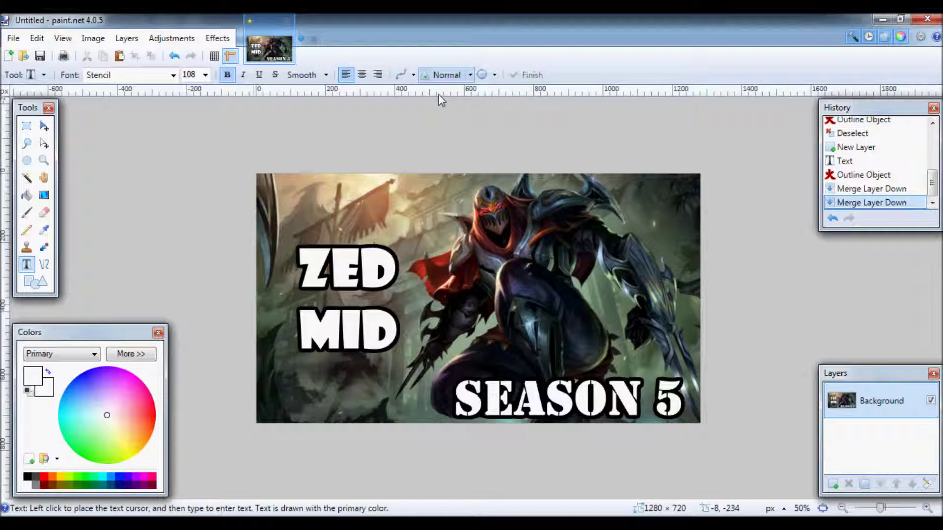
pyautogui.click(13, 38)
pyautogui.click(82, 153)
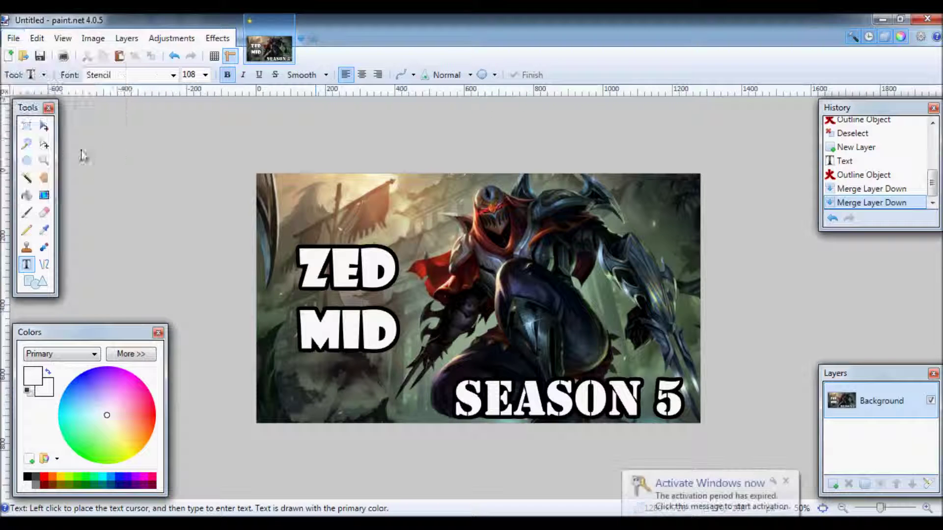
# - Save the image as 'Zed thumbnail' in PNG format, accepting the default PNG save settings
pyautogui.write('Ze')
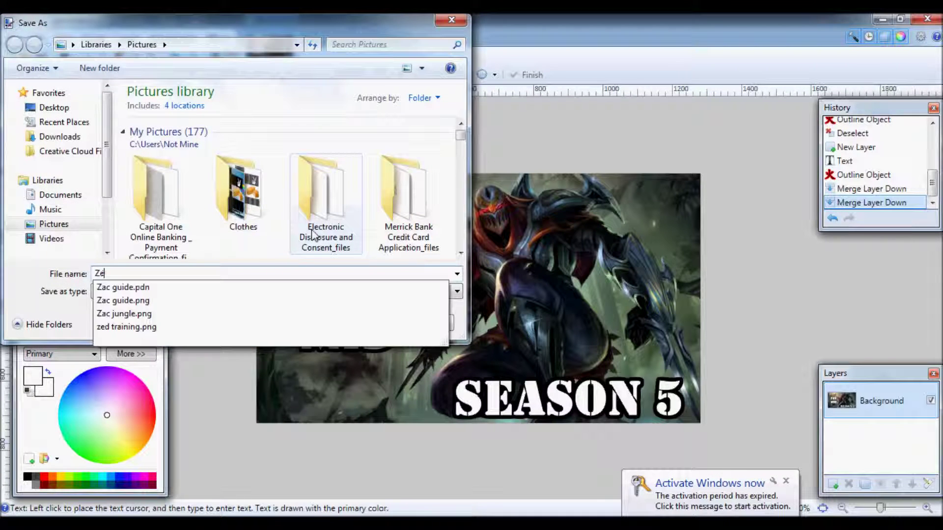
pyautogui.write('d g')
pyautogui.press('BackSpace')
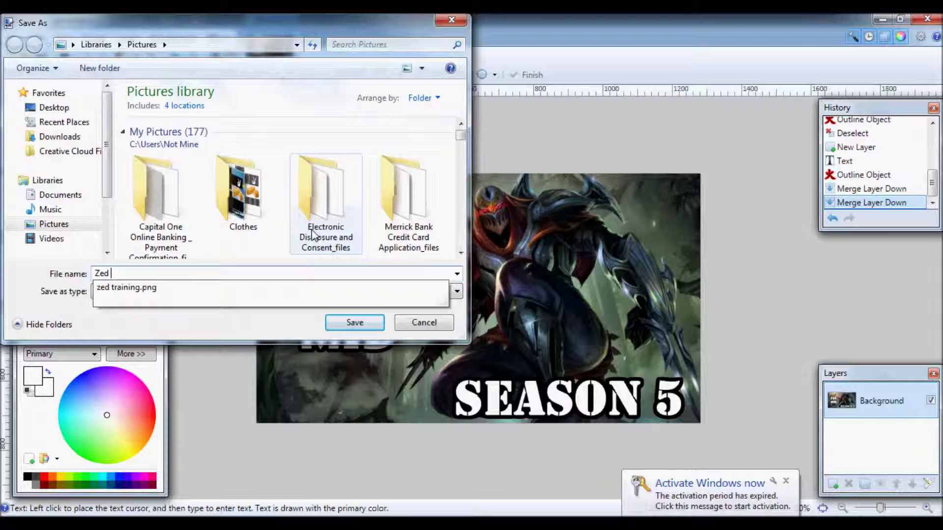
pyautogui.write('g')
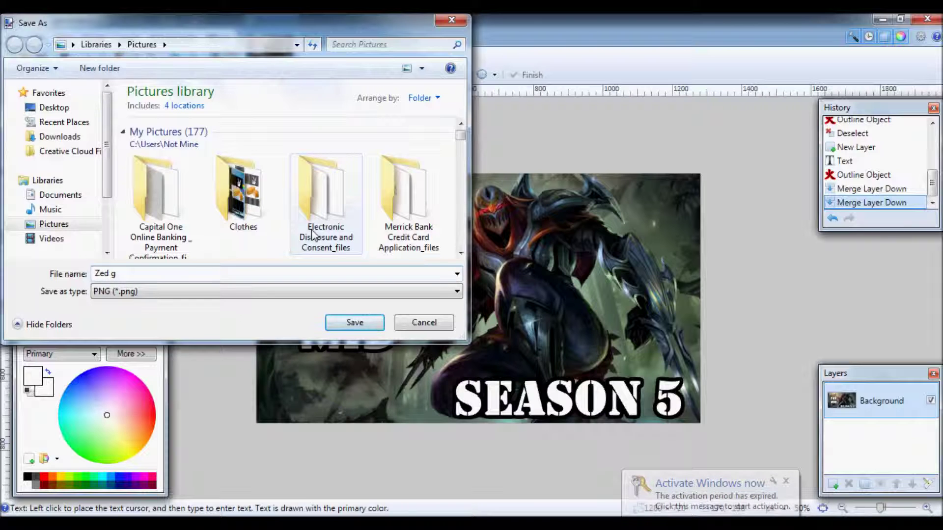
pyautogui.write('amp')
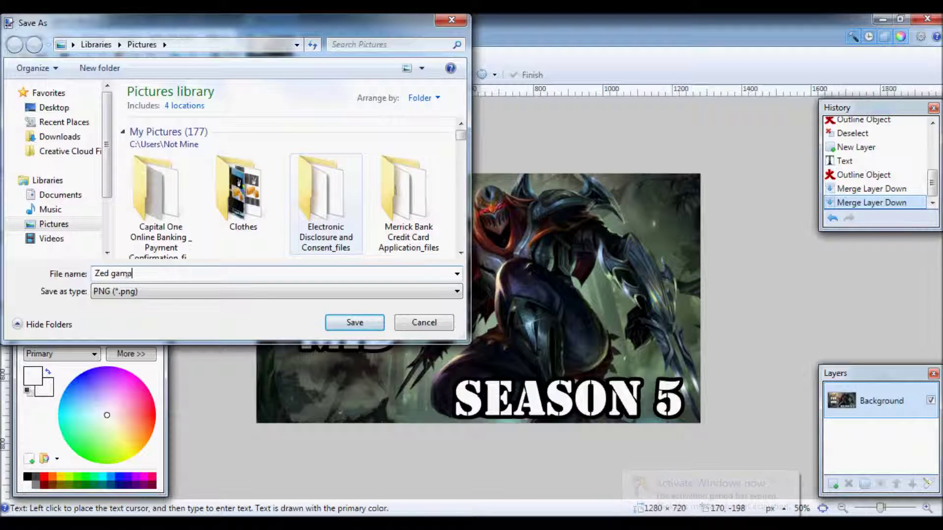
pyautogui.press('BackSpace')
pyautogui.press('BackSpace')
pyautogui.press('BackSpace')
pyautogui.press('BackSpace')
pyautogui.write('thumbnail')
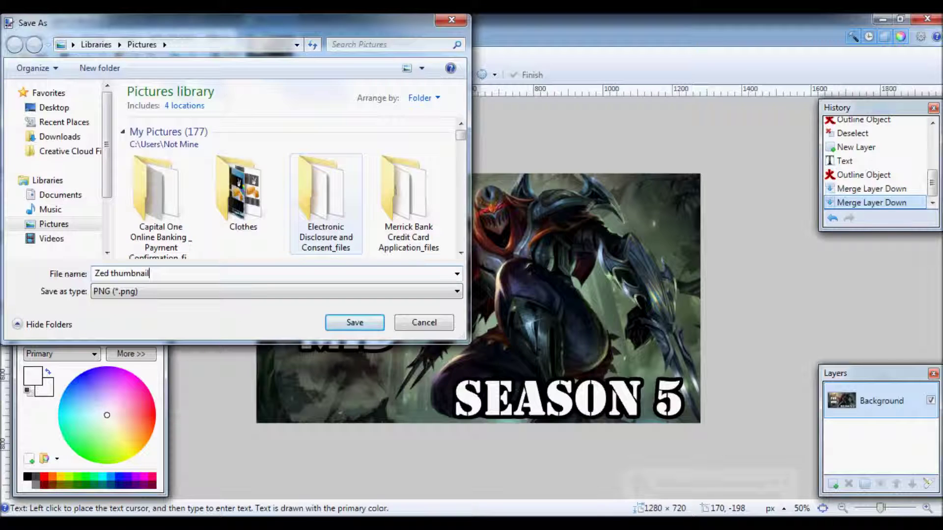
pyautogui.click(364, 325)
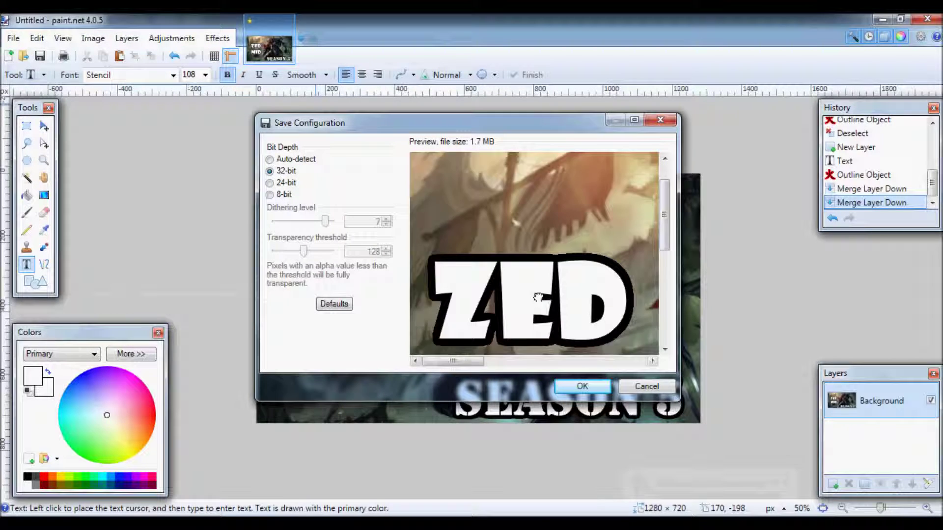
pyautogui.moveTo(539, 298); pyautogui.dragTo(487, 267)
pyautogui.click(582, 386)
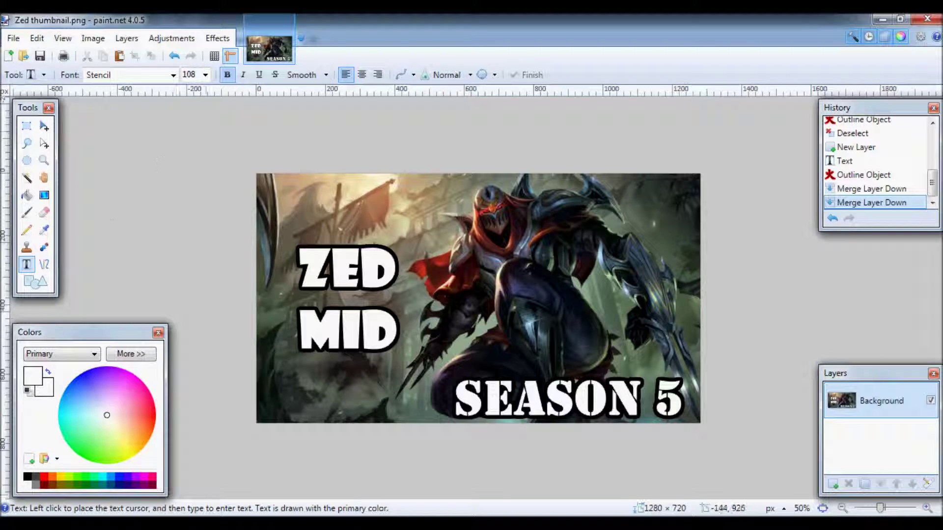
pyautogui.moveTo(317, 529)
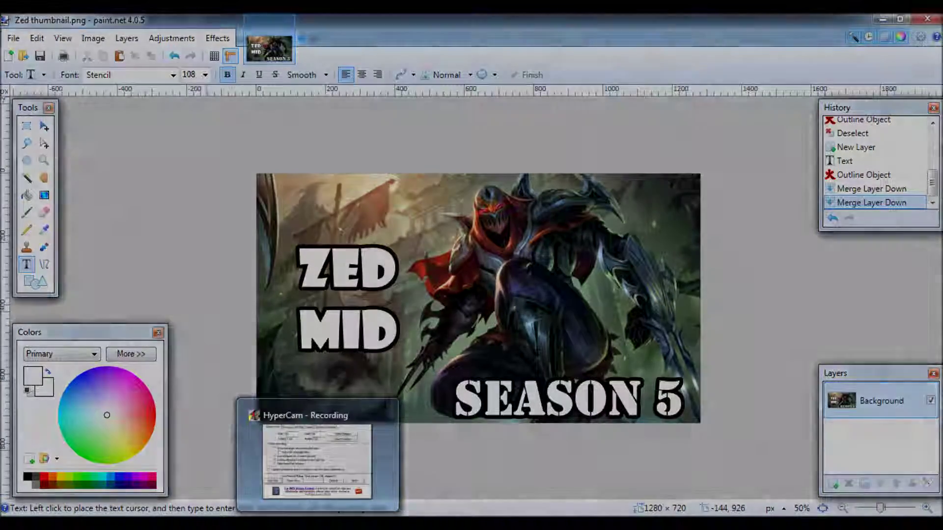
pyautogui.click(317, 529)
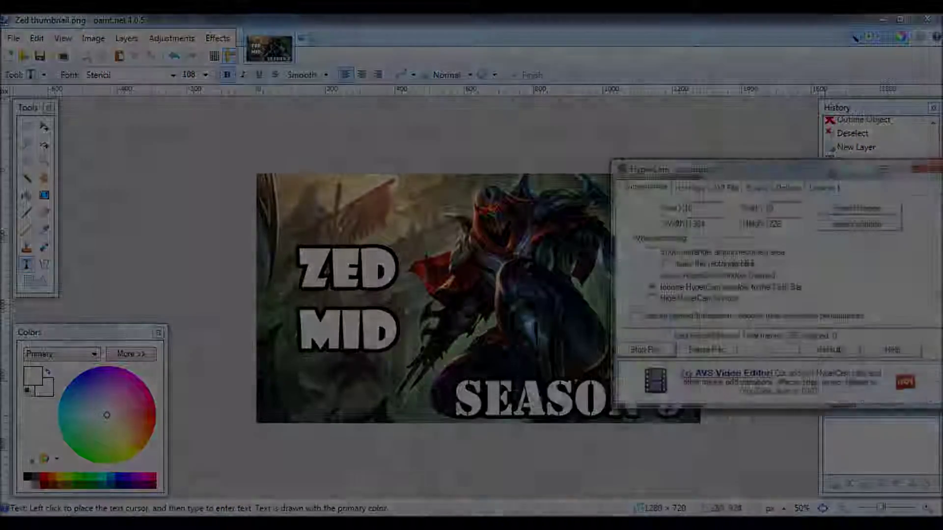